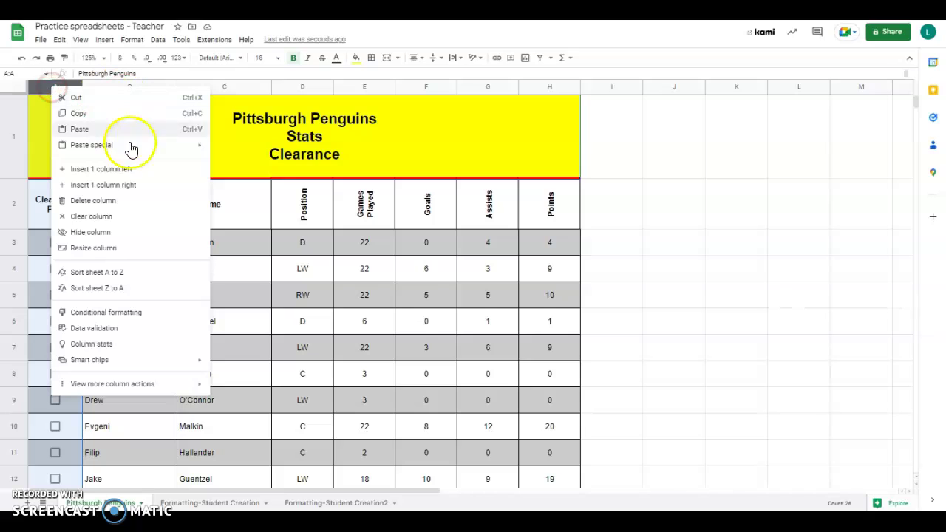
Insert a column before the Cleared to Play column, clear its checkboxes, and title it Photo in row 2.
click(119, 170)
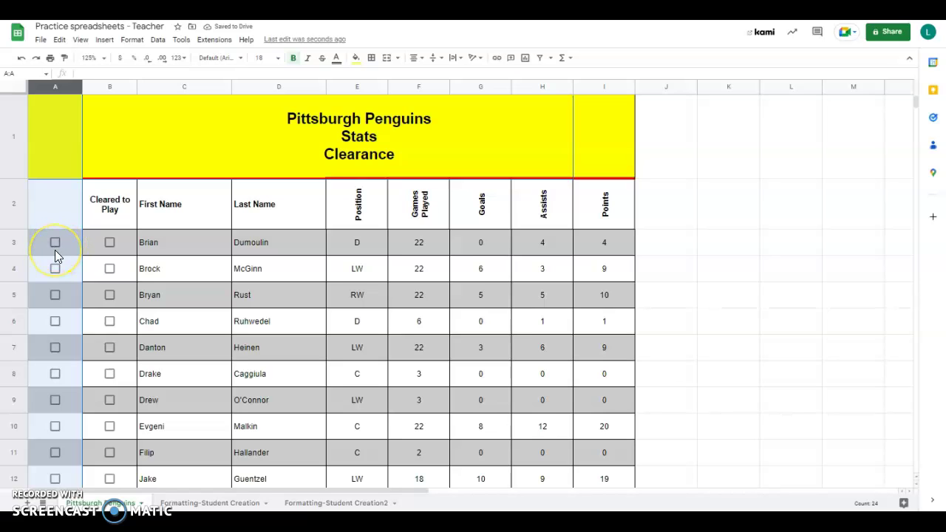
key(Delete)
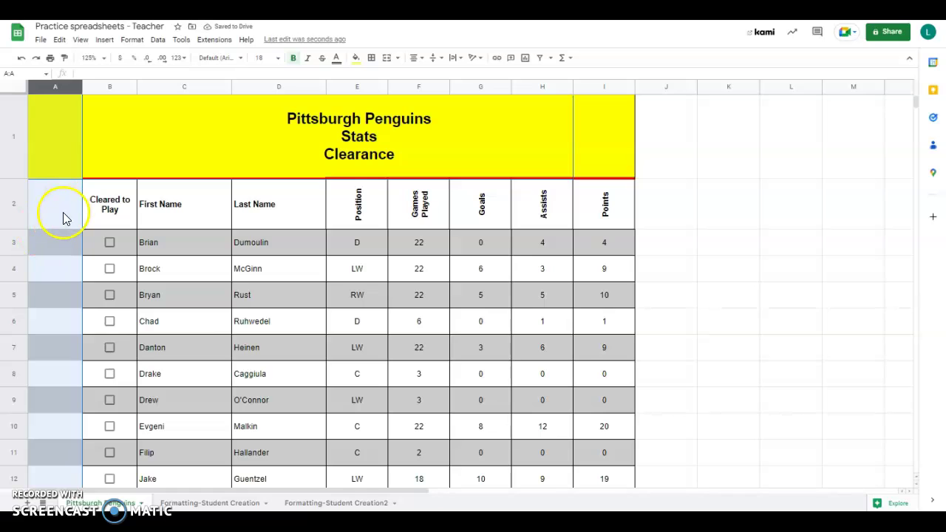
click(63, 215)
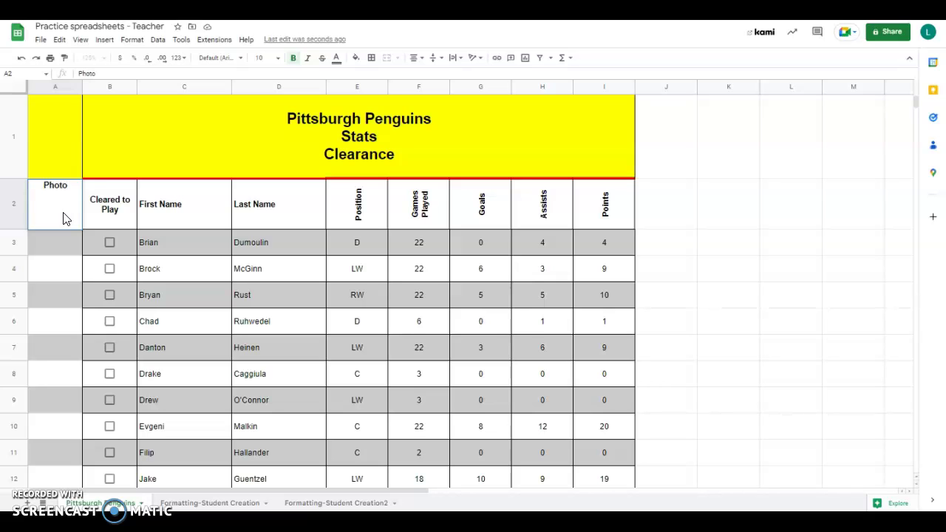
key(Return)
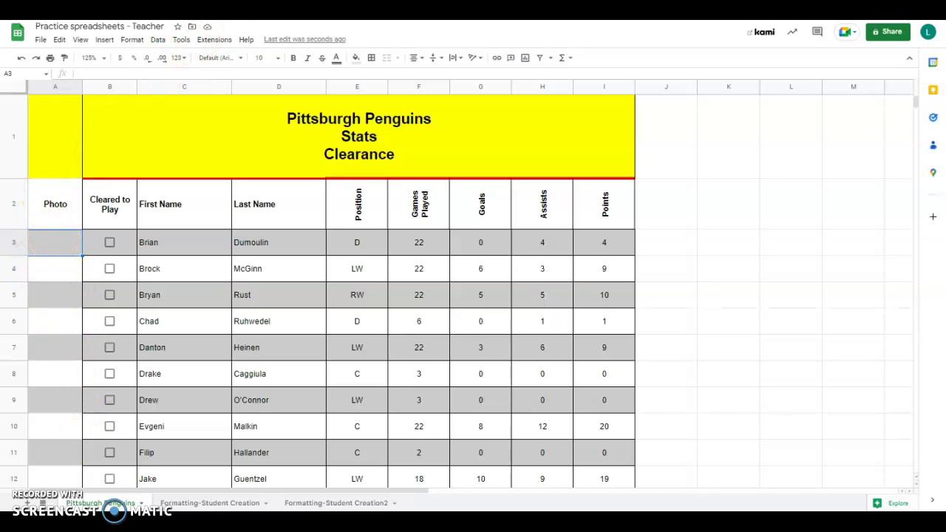
Open Google Images in a new browser tab and search for sidney crosby.
key(ctrl+t)
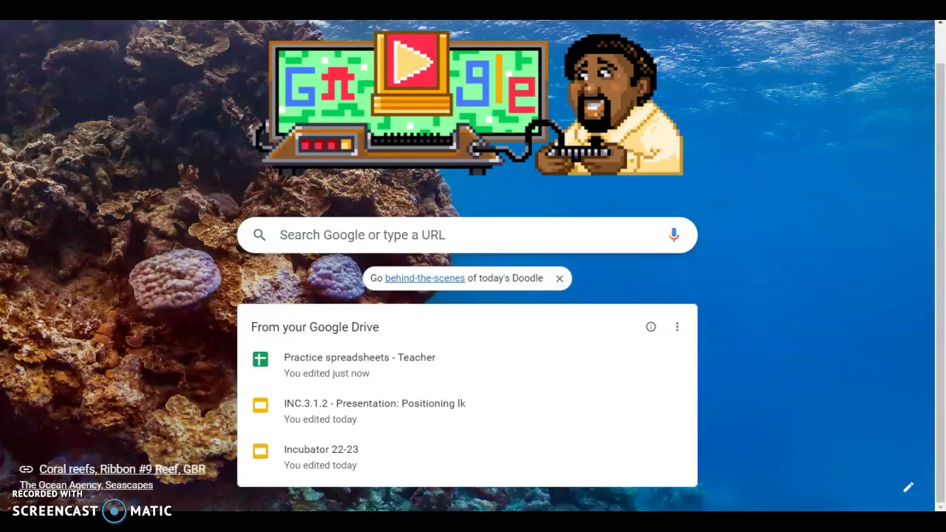
click(376, 237)
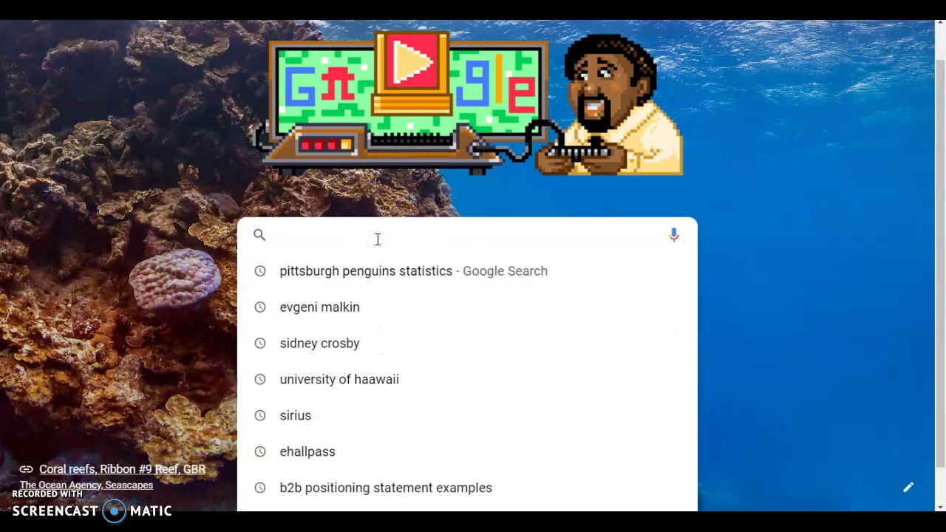
scroll(378, 251, up, 1)
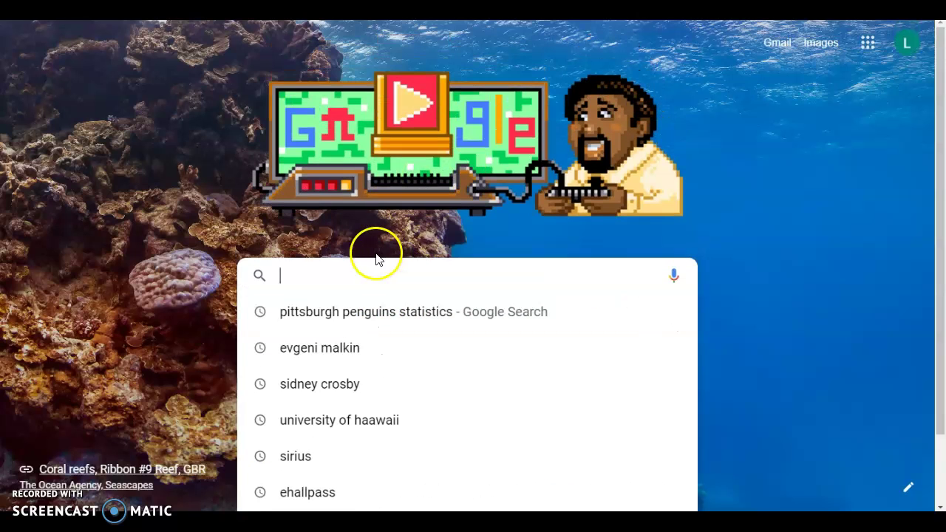
click(822, 44)
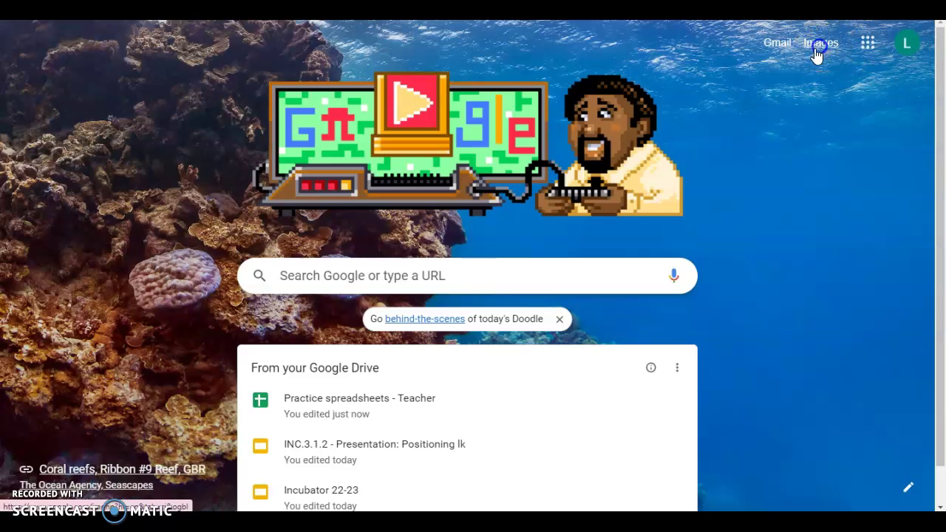
click(819, 49)
click(360, 245)
text(s)
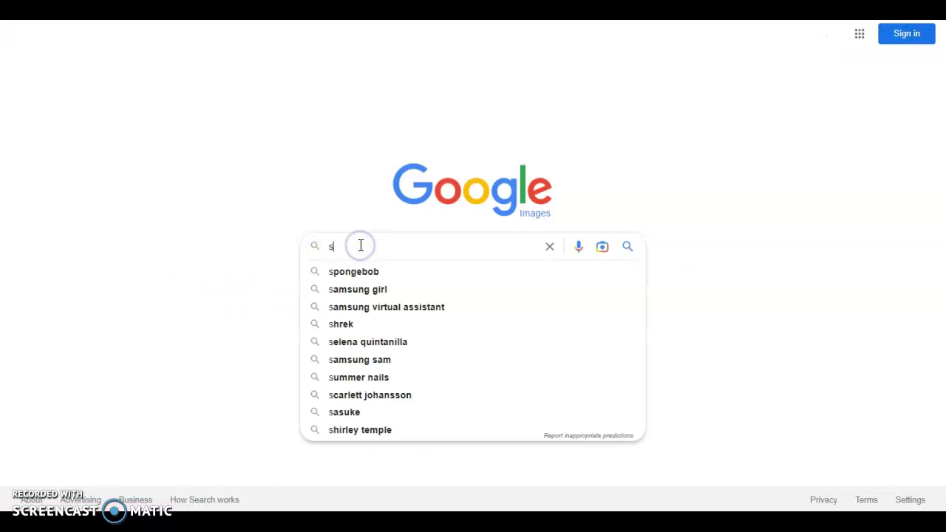
text(idney crosby)
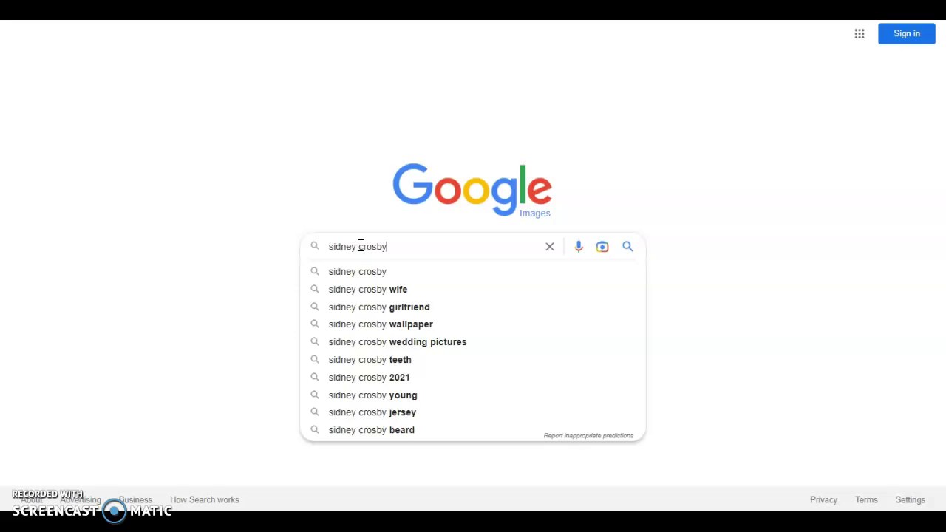
key(Return)
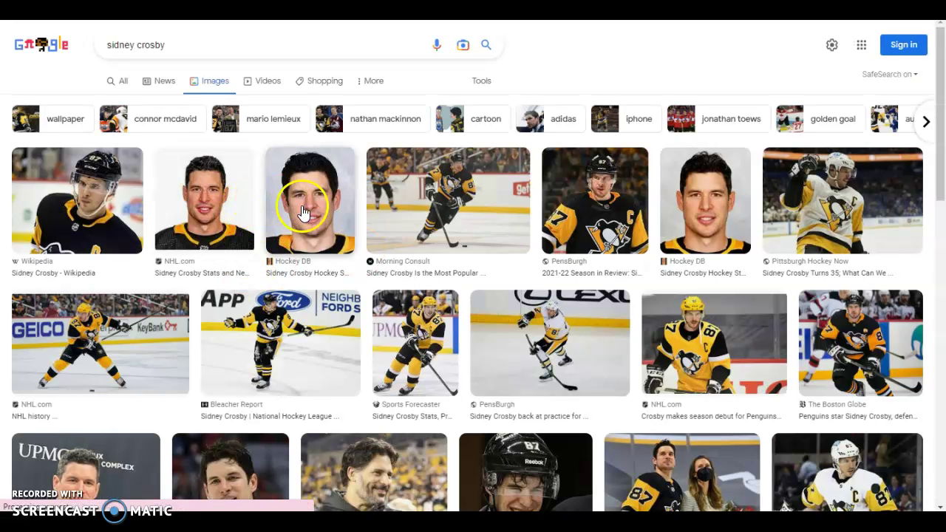
Save the first Hockey DB headshot of Sidney Crosby to Google Drive as sidney crosby, replacing the existing JPEG.
right_click(309, 200)
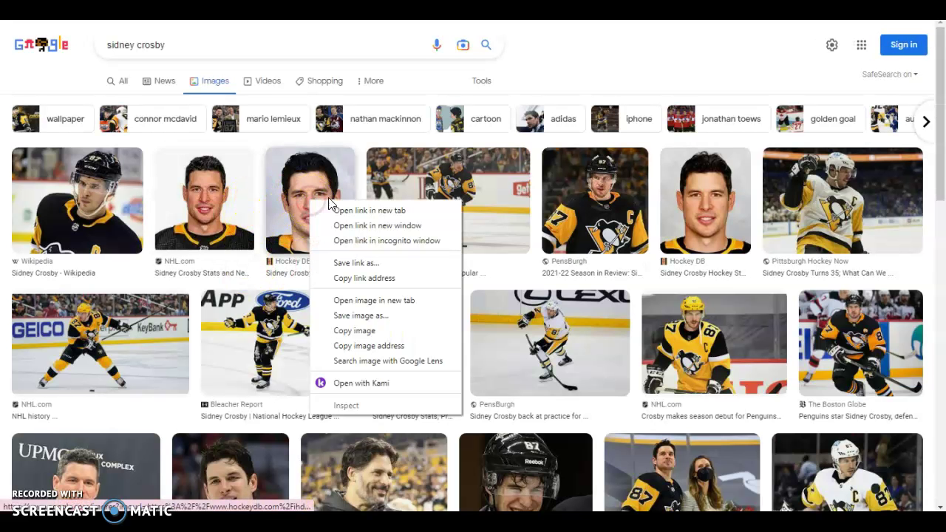
click(389, 318)
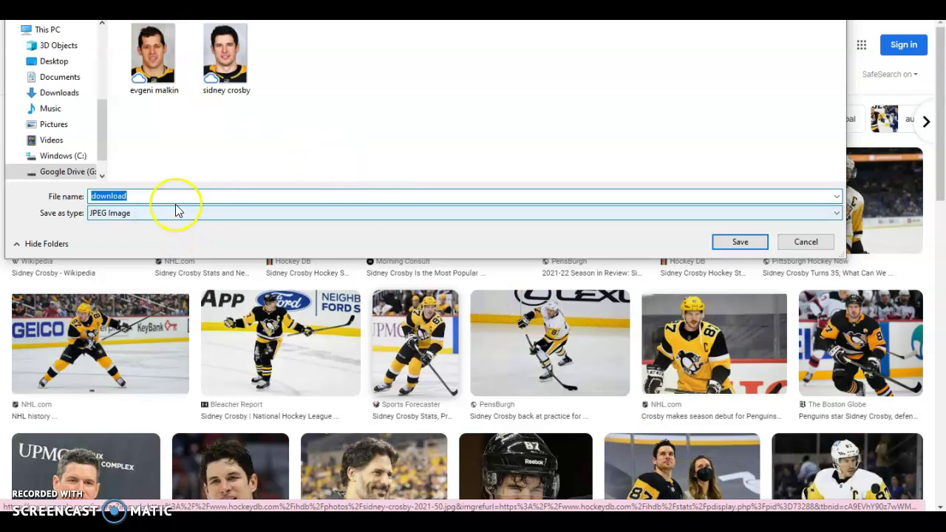
text(sid)
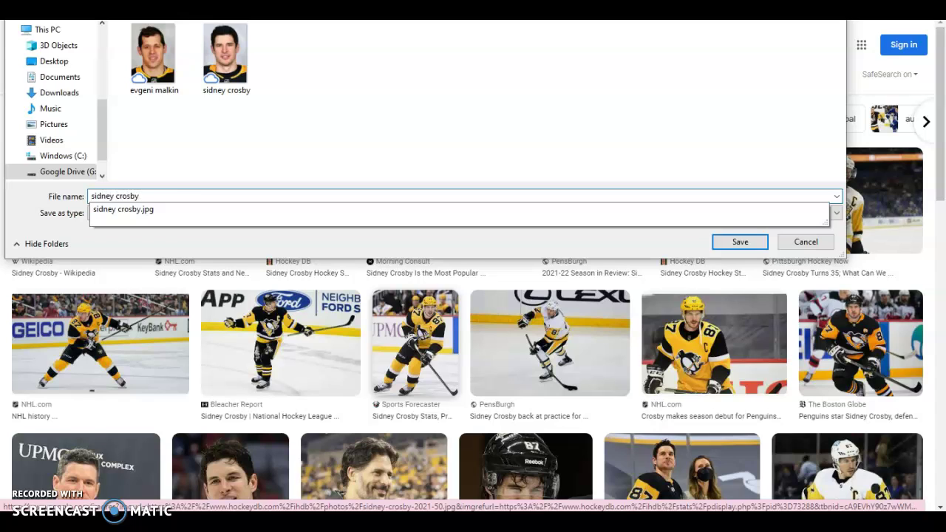
text(ney crosby)
click(748, 242)
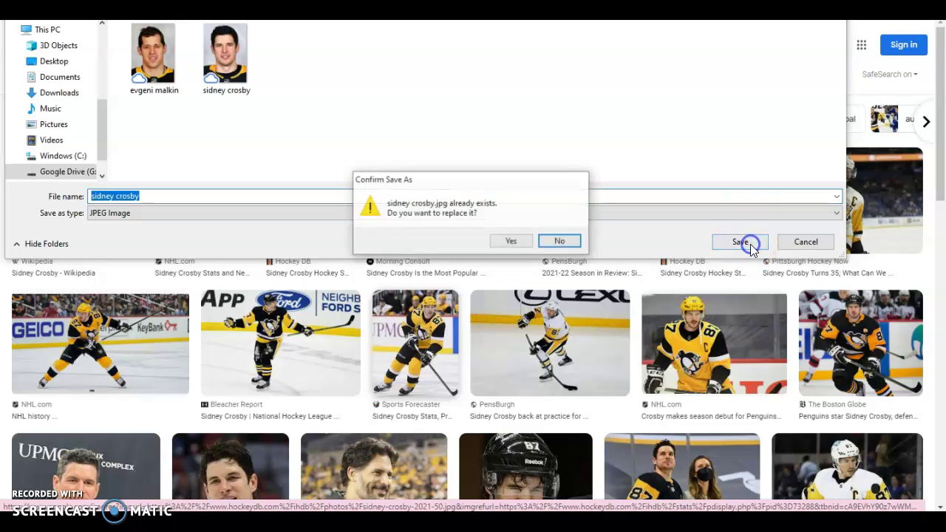
click(512, 242)
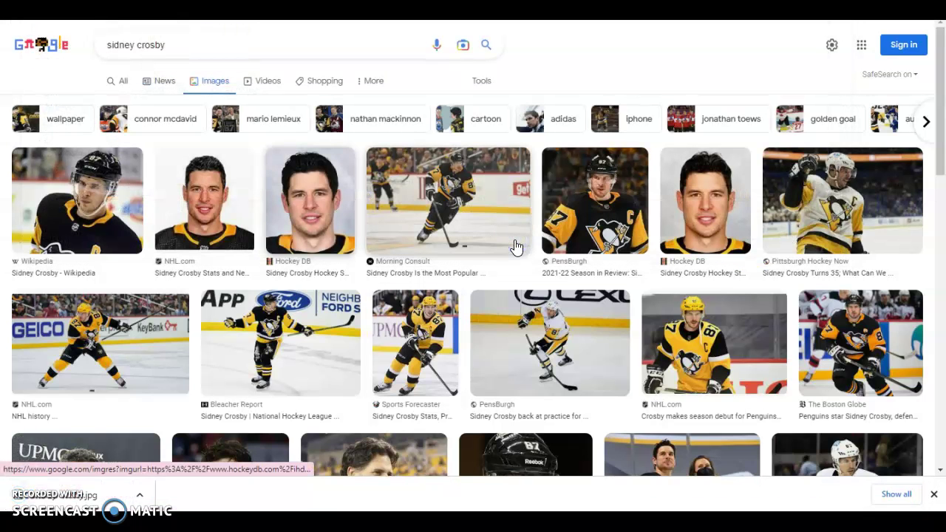
Replace the image search query with evgeni malkin and run the search.
triple_click(259, 41)
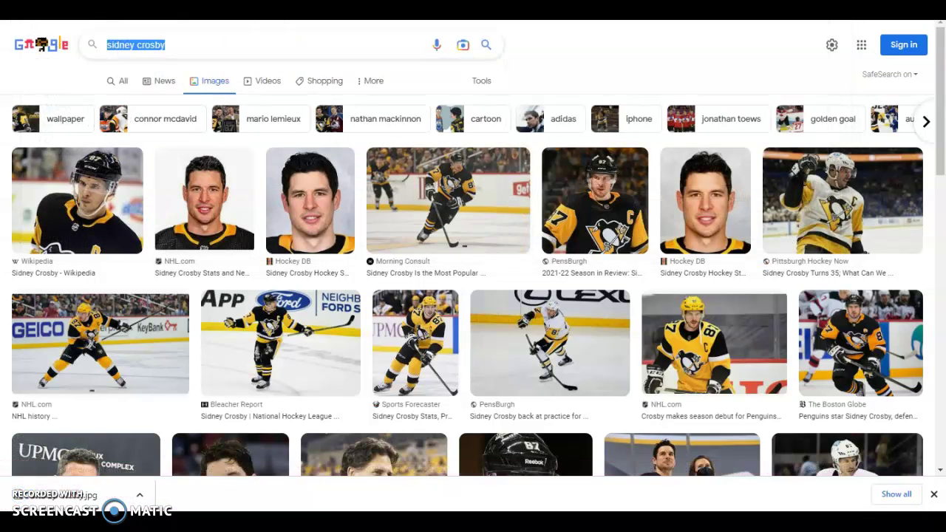
text(evgeni )
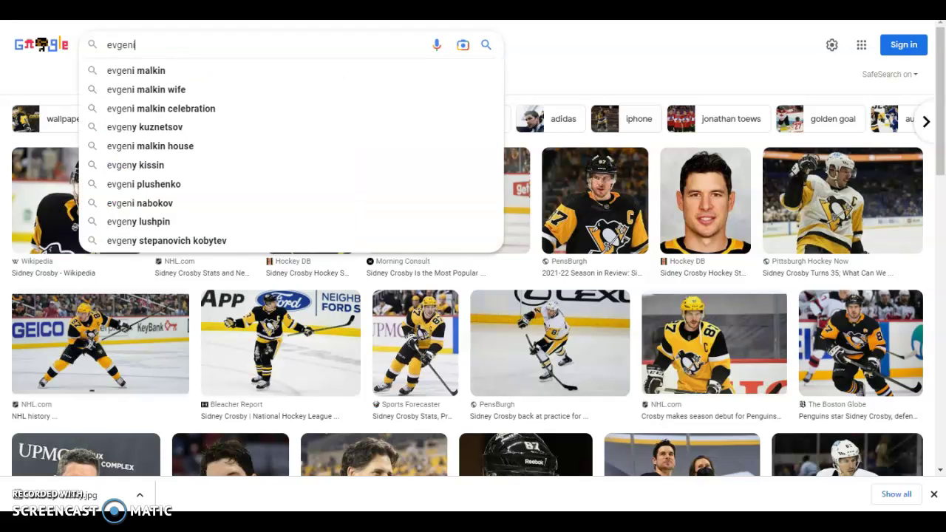
text(malkin)
key(Return)
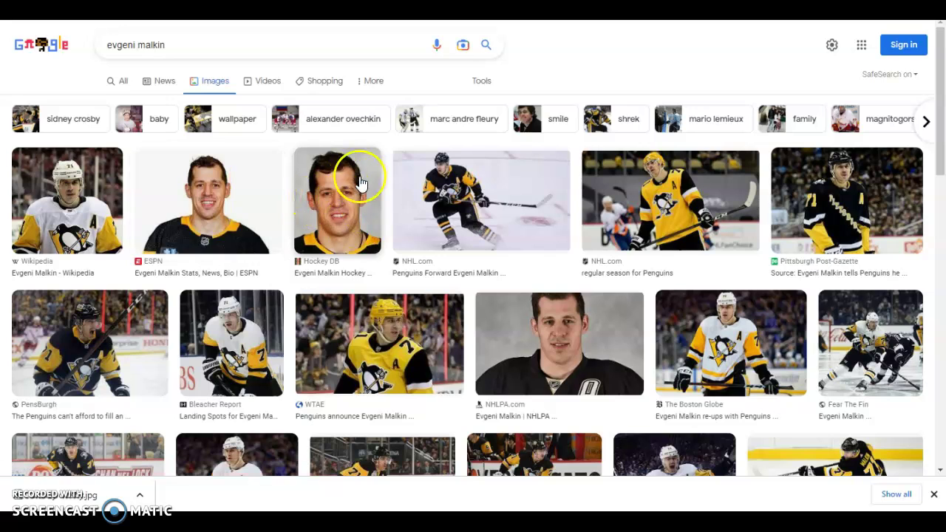
Save the Hockey DB headshot of Evgeni Malkin to Google Drive as evgeni malkin.jpg, replacing the existing file.
right_click(344, 210)
click(418, 320)
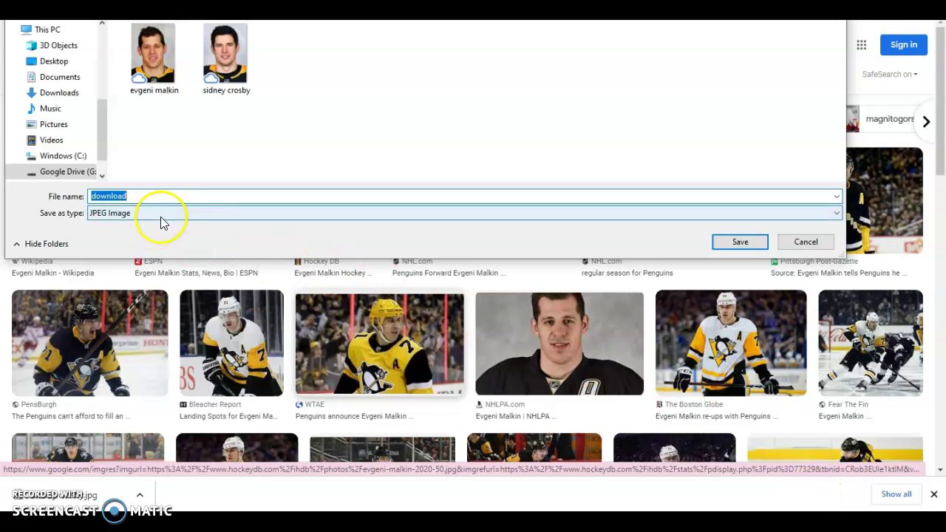
text(evgeni mai=li)
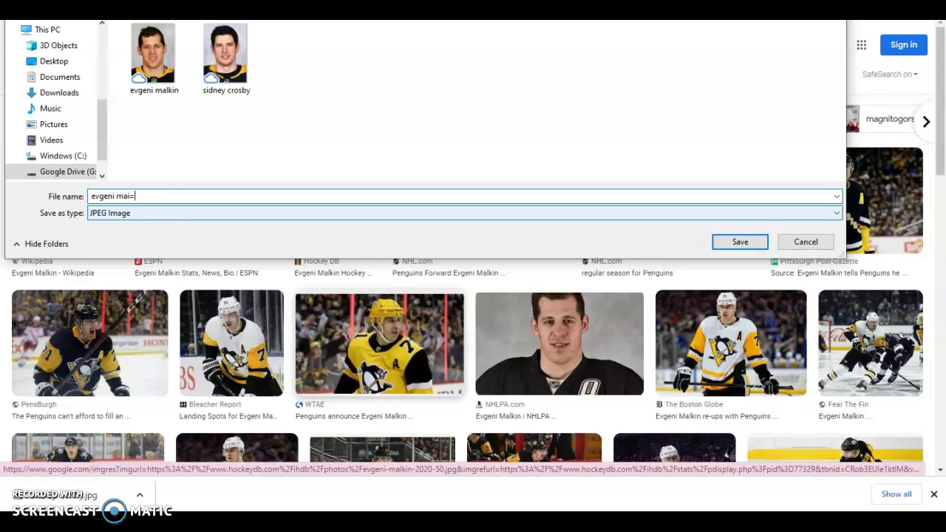
key(BackSpace)
key(BackSpace)
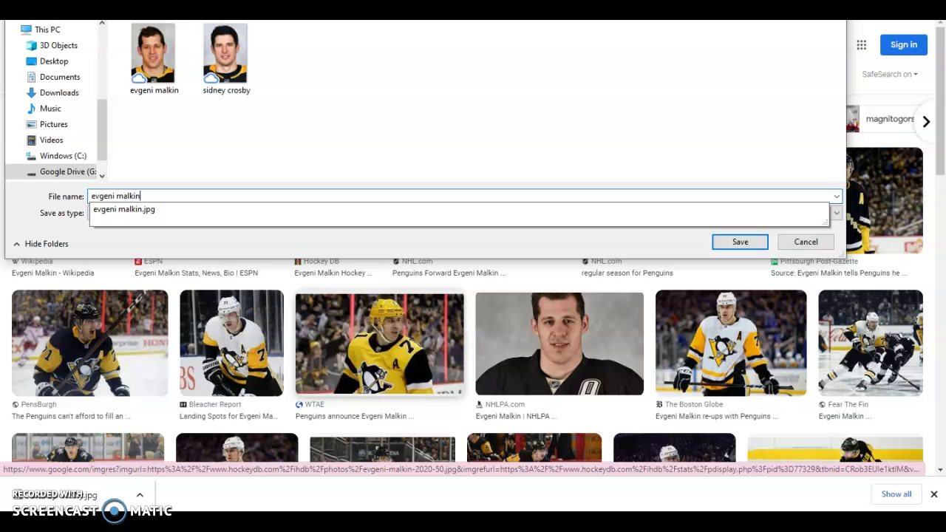
click(153, 209)
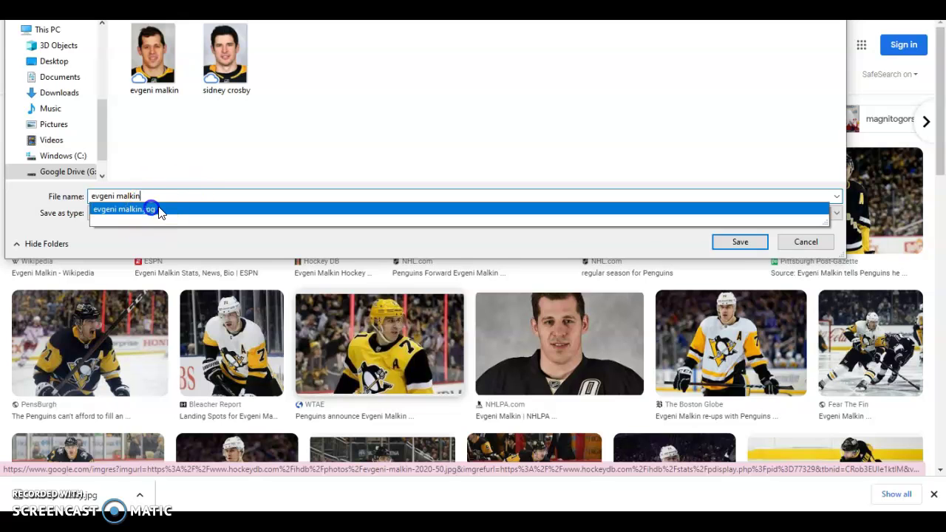
click(731, 243)
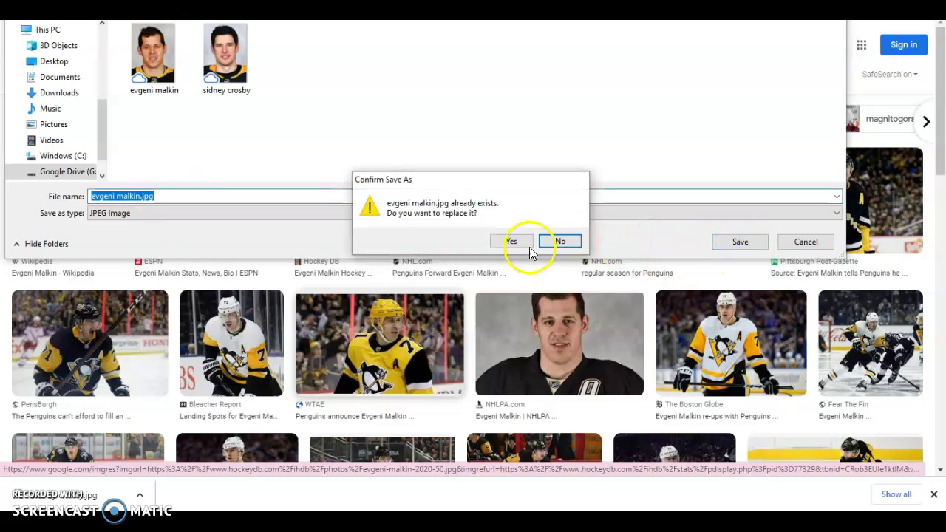
click(519, 243)
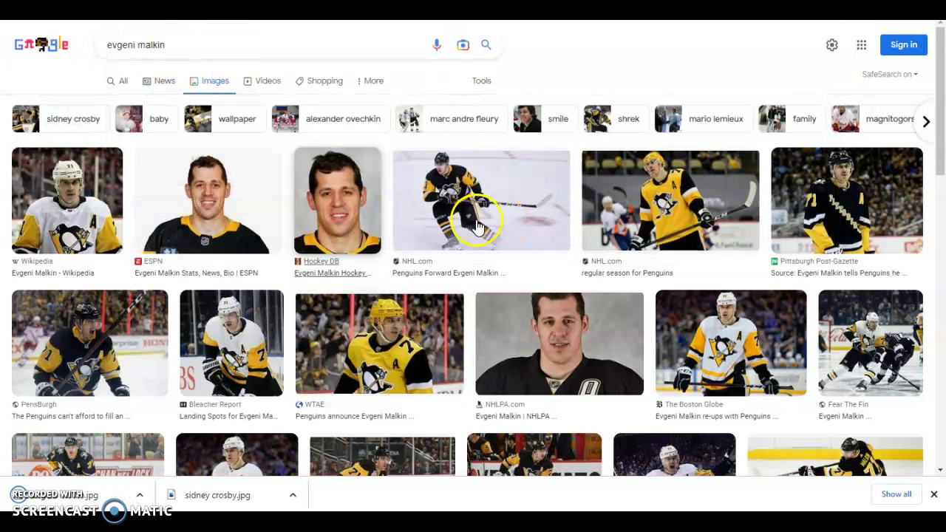
Switch back to the Practice spreadsheets file and start inserting an in-cell image in A25, Sidney Crosby's Photo cell.
click(281, 9)
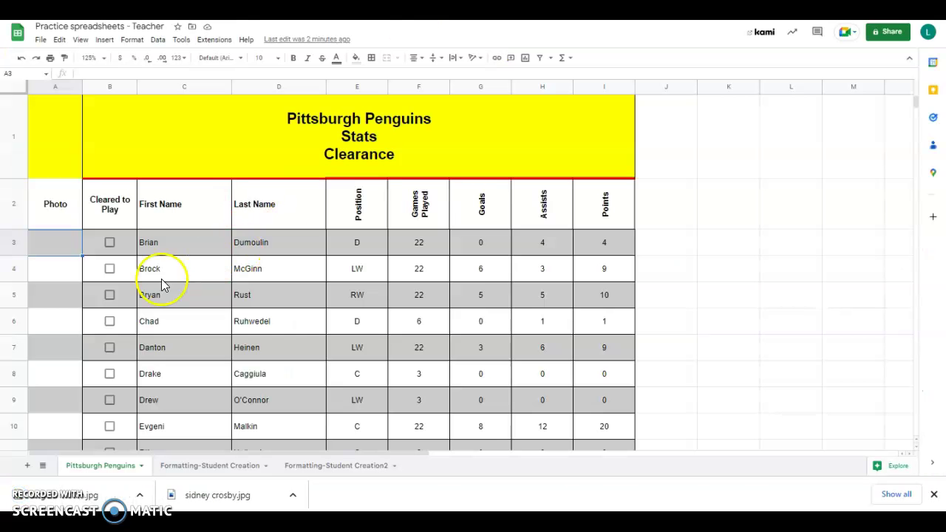
scroll(47, 282, down, 6)
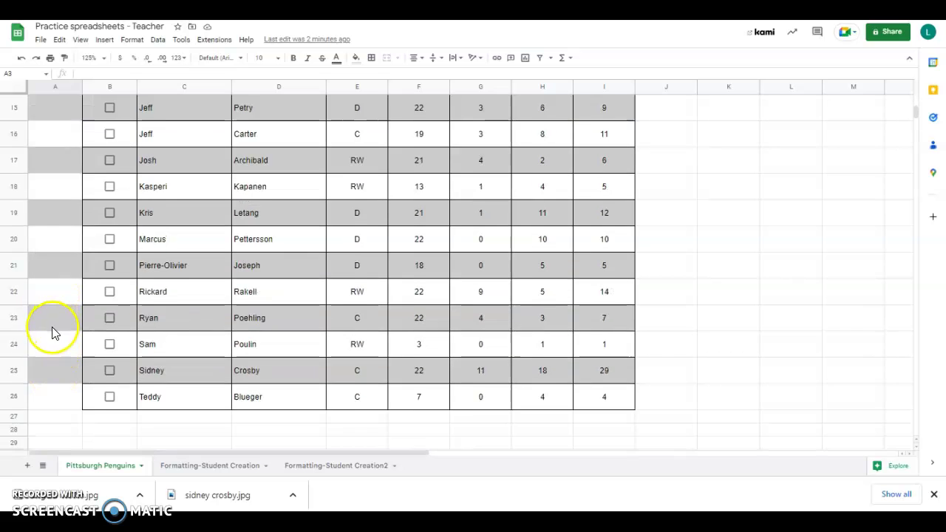
click(58, 348)
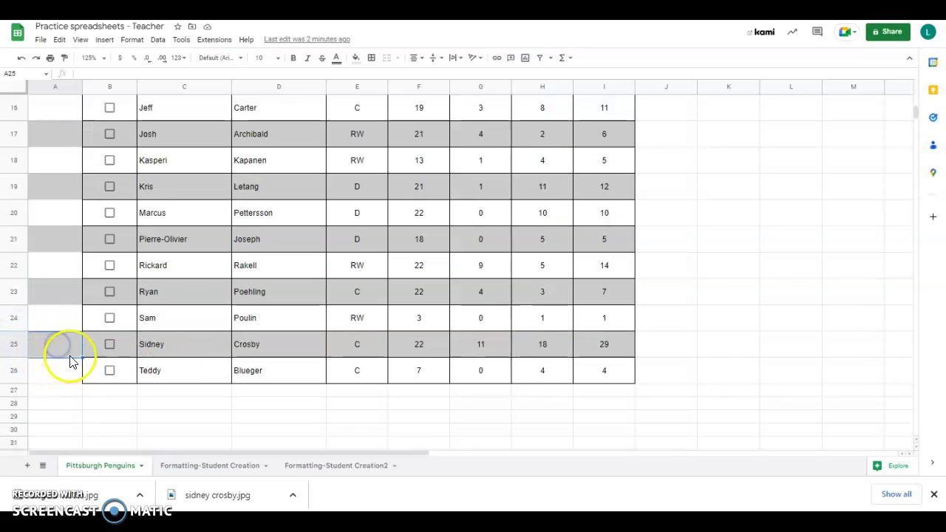
click(104, 39)
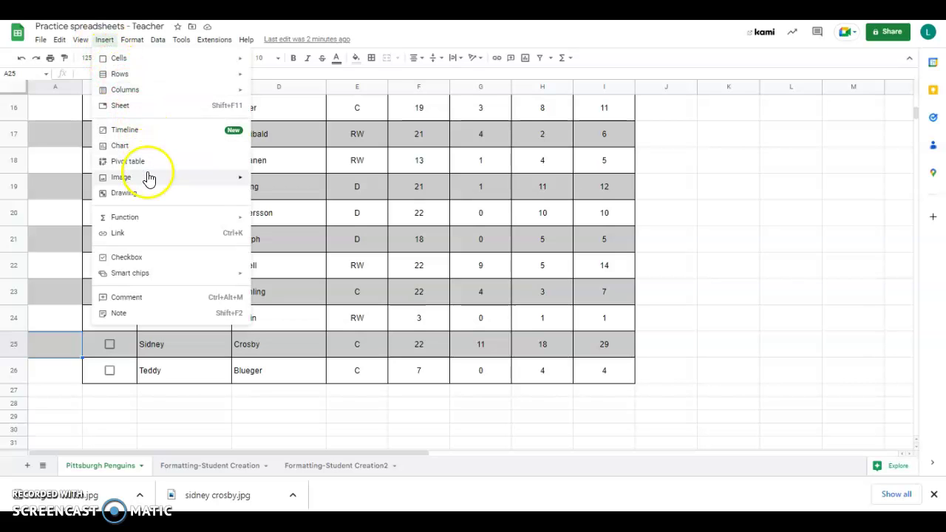
mouse_move(170, 181)
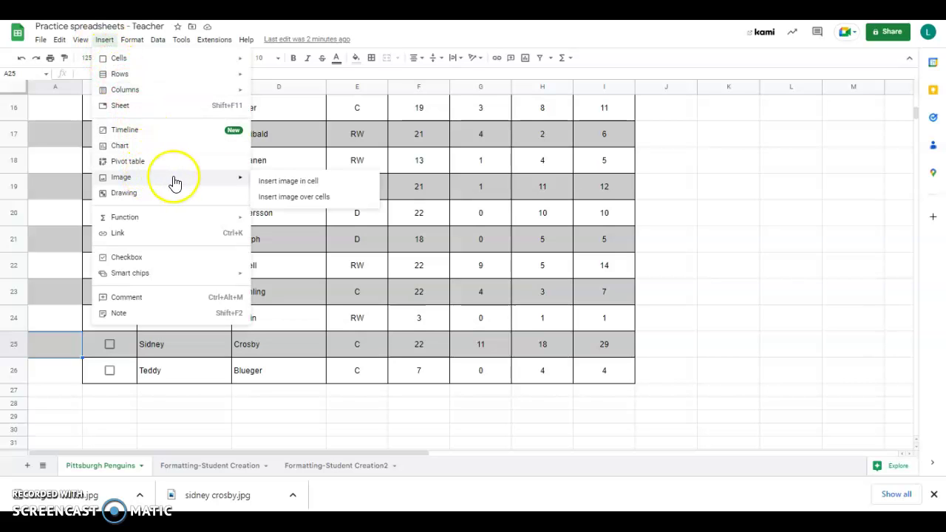
click(300, 184)
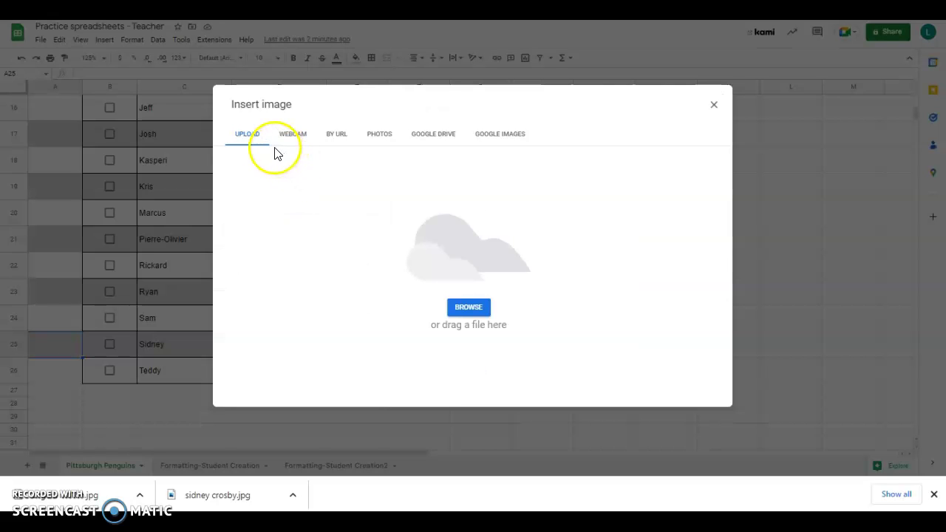
Search Google Drive for sidney crosby and insert sidney crosby.jpg into the selected Photo cell.
click(430, 133)
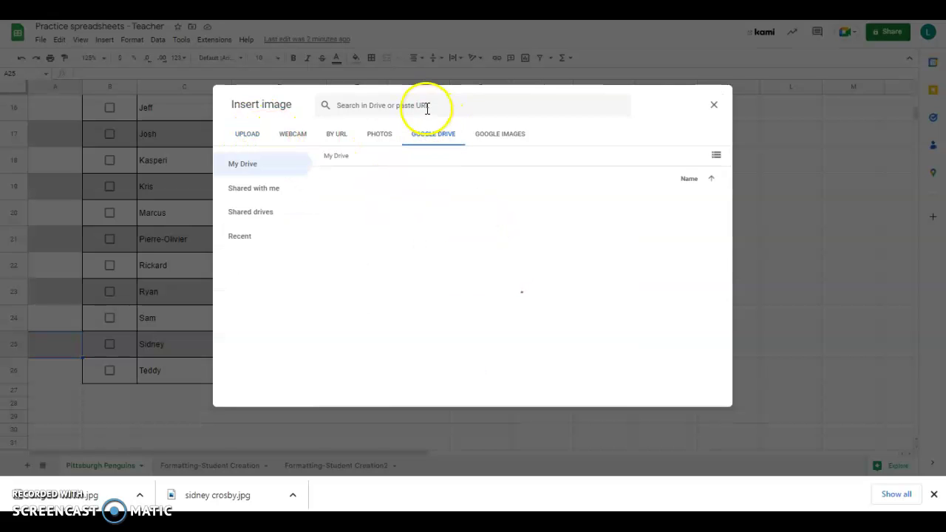
click(430, 108)
text(sidney)
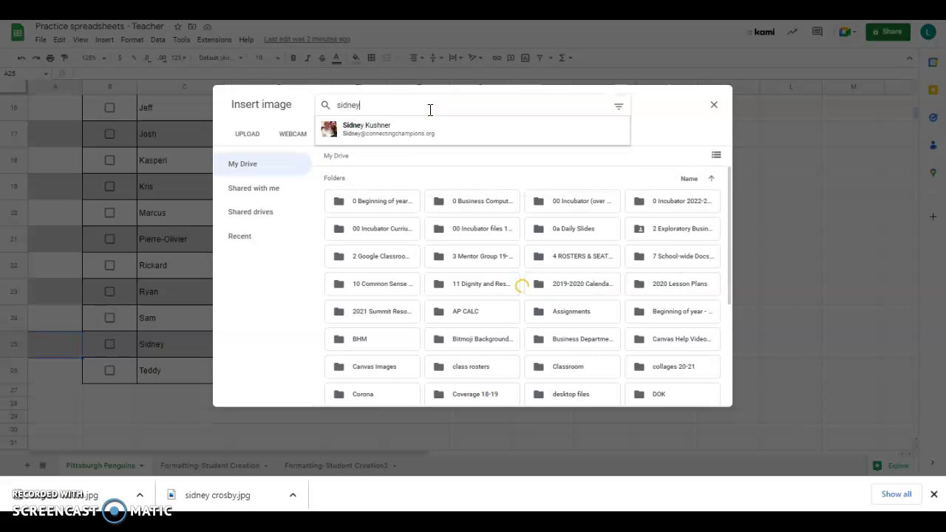
text( croad)
key(BackSpace)
key(BackSpace)
text(sby)
key(Return)
click(270, 191)
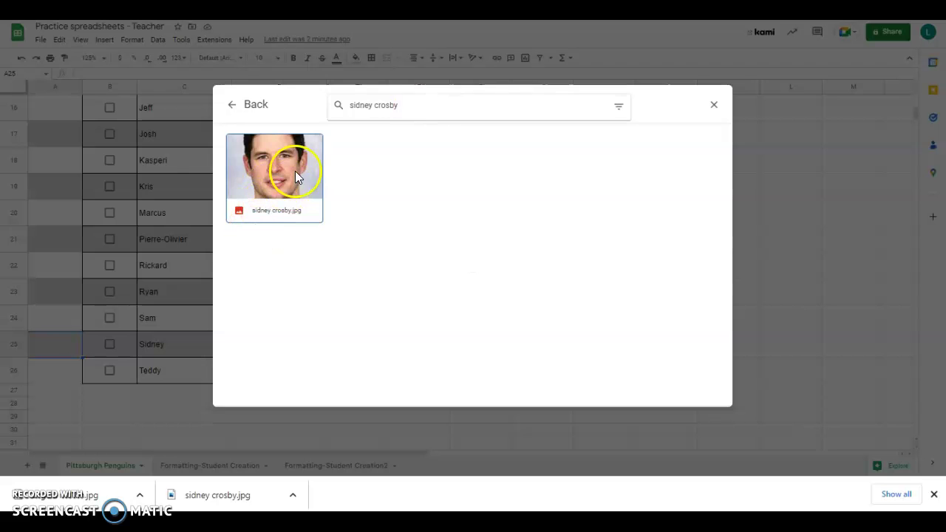
click(278, 179)
click(707, 396)
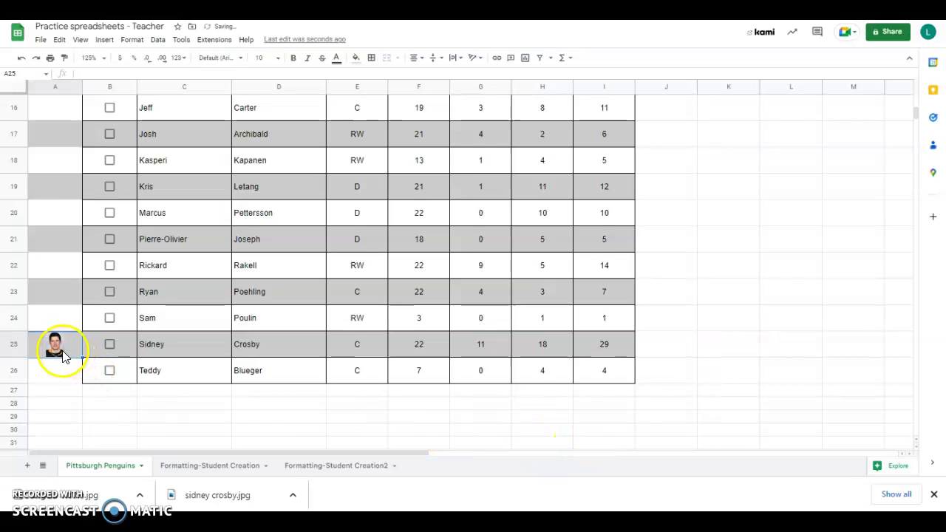
Look through the player rows of the Pittsburgh Penguins sheet to compare the Photo column with the names.
scroll(59, 359, up, 5)
scroll(58, 358, up, 1)
scroll(59, 336, up, 3)
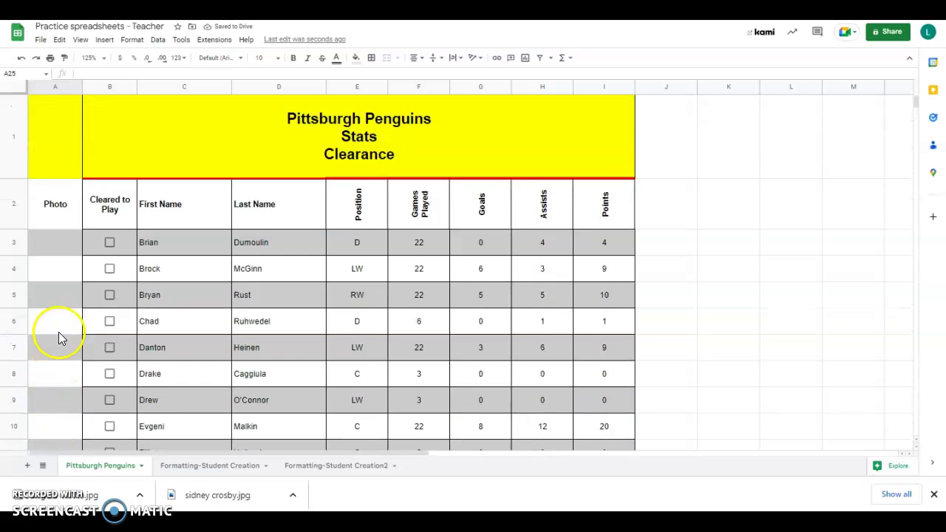
scroll(99, 331, down, 4)
scroll(101, 334, down, 3)
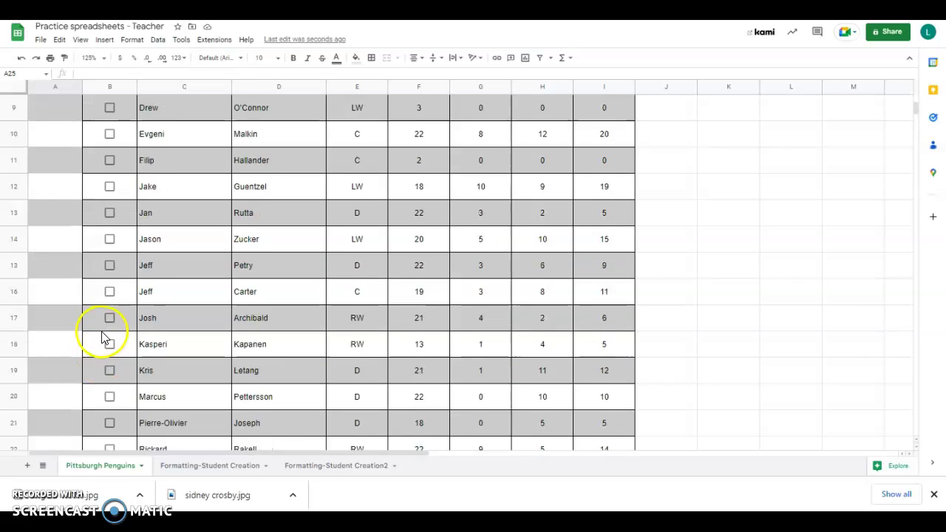
scroll(102, 330, down, 3)
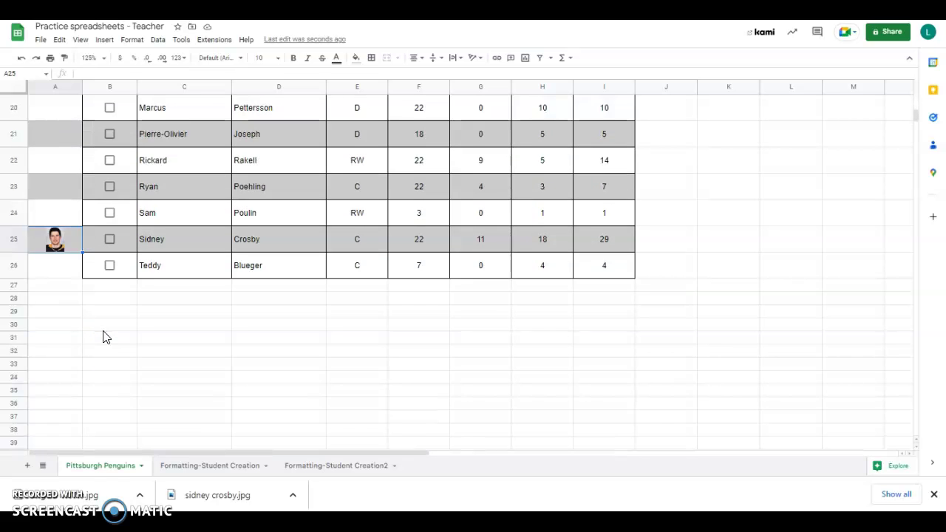
scroll(103, 330, up, 8)
scroll(255, 340, down, 2)
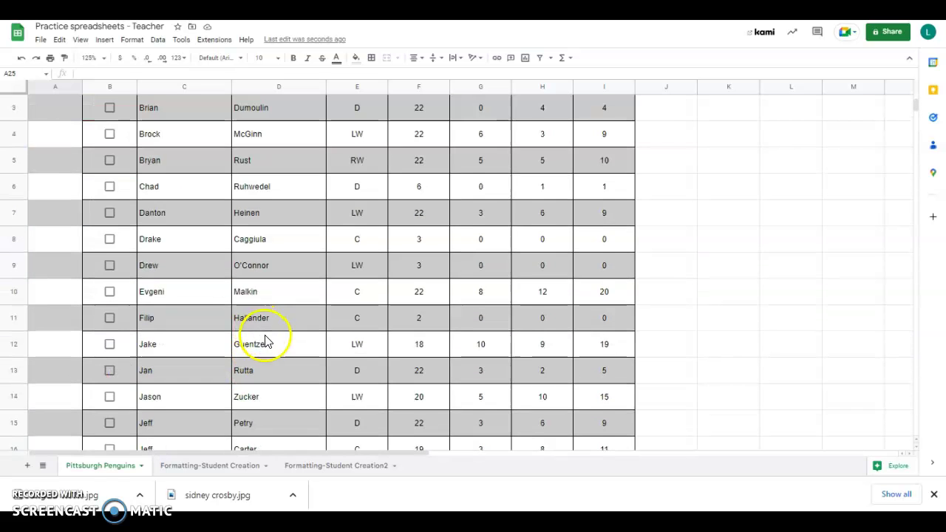
scroll(266, 325, down, 1)
scroll(273, 329, down, 5)
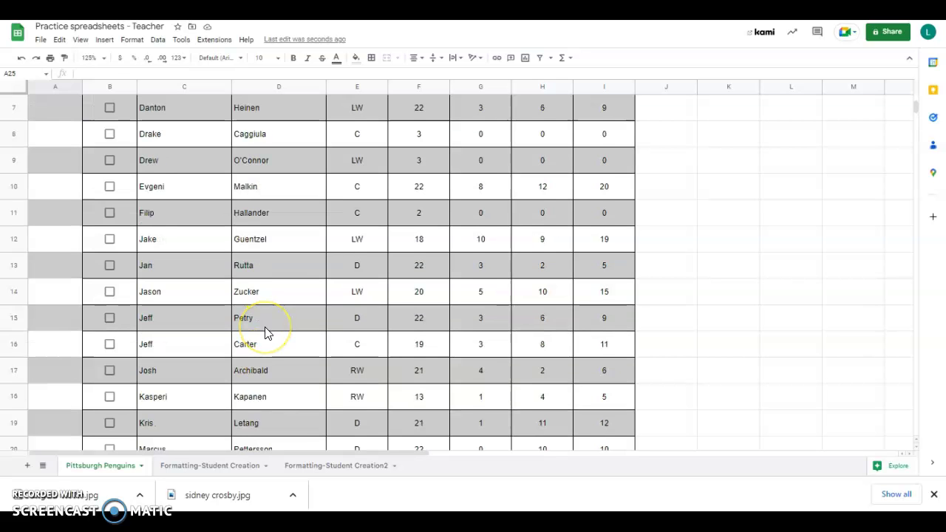
scroll(264, 333, down, 11)
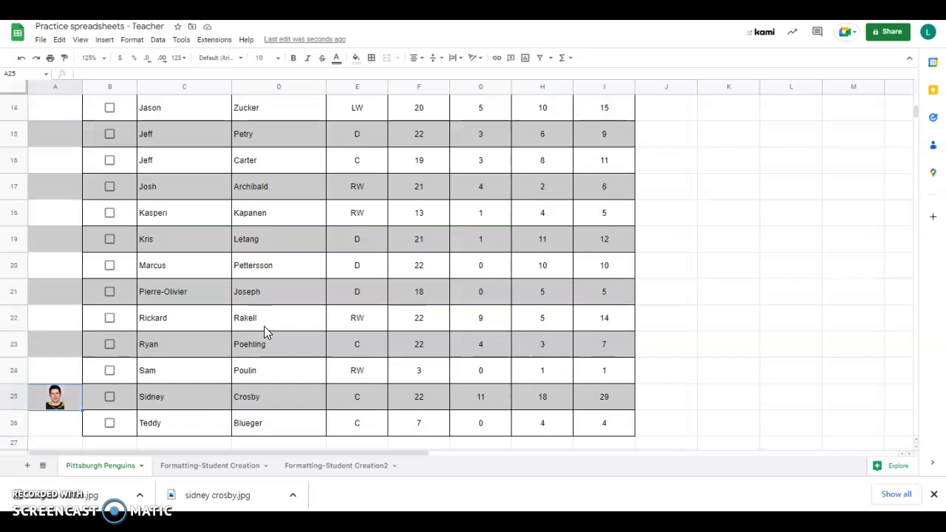
scroll(263, 332, up, 18)
scroll(260, 331, up, 1)
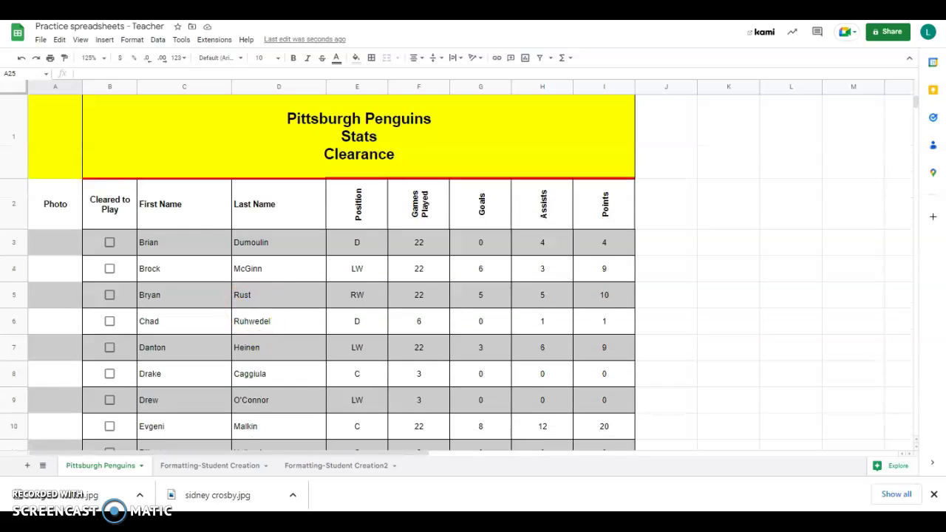
Start inserting an in-cell image in A10, Evgeni Malkin's Photo cell.
scroll(57, 342, down, 1)
click(56, 344)
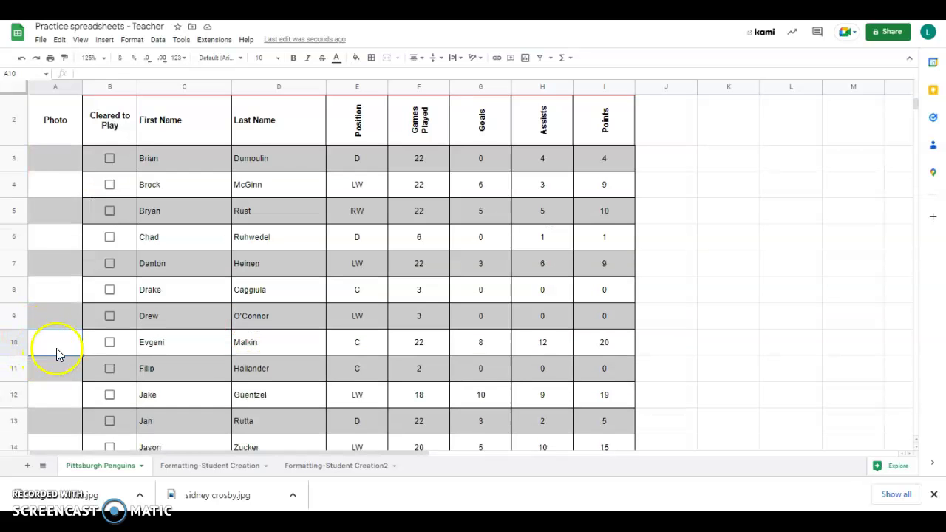
click(104, 40)
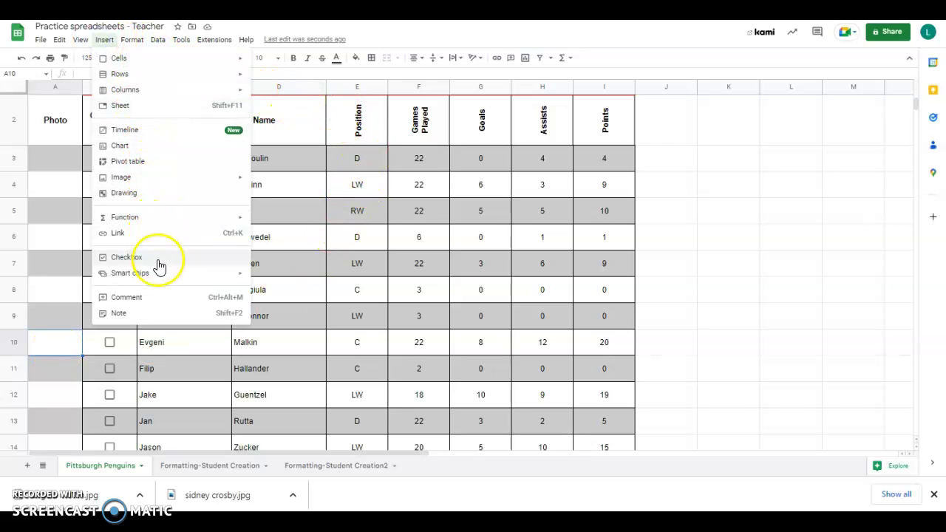
mouse_move(140, 175)
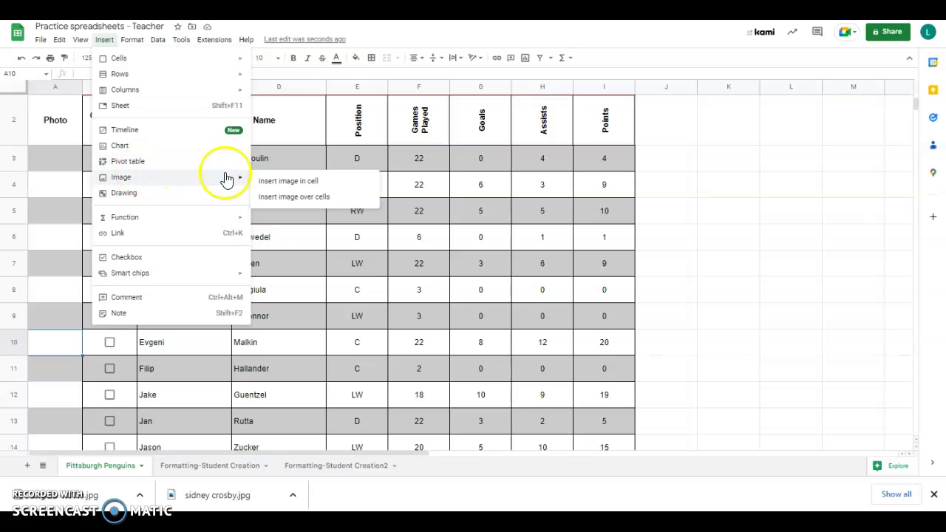
click(314, 182)
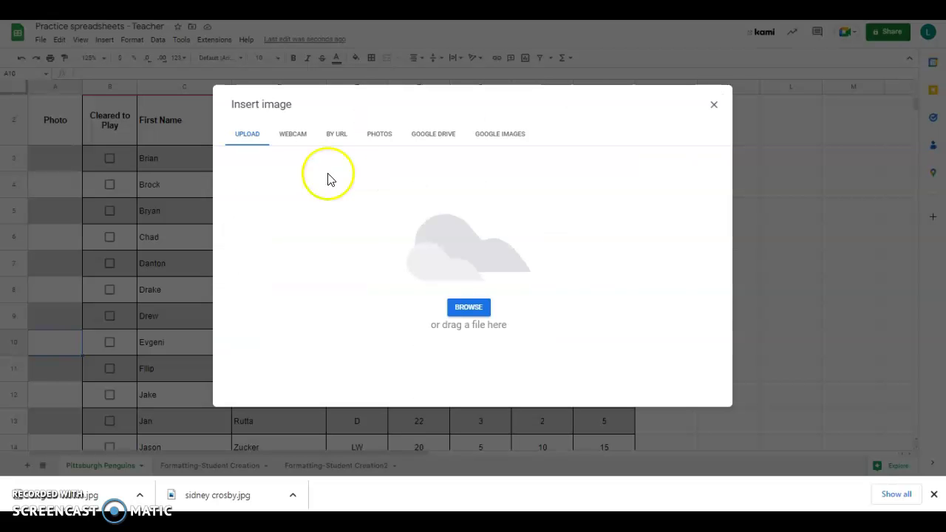
Search Google Drive for evgeni and insert evgeni malkin.jpg into the selected Photo cell.
click(445, 135)
click(411, 105)
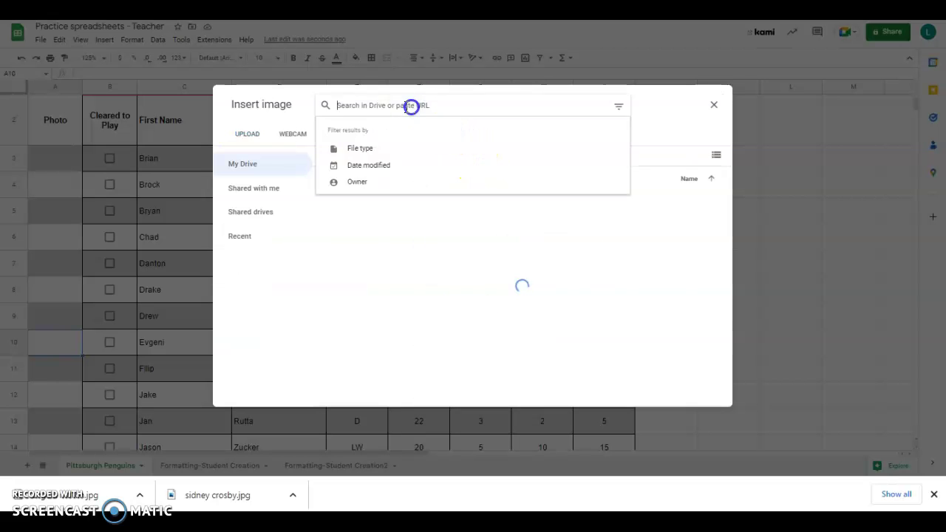
text(evgeni)
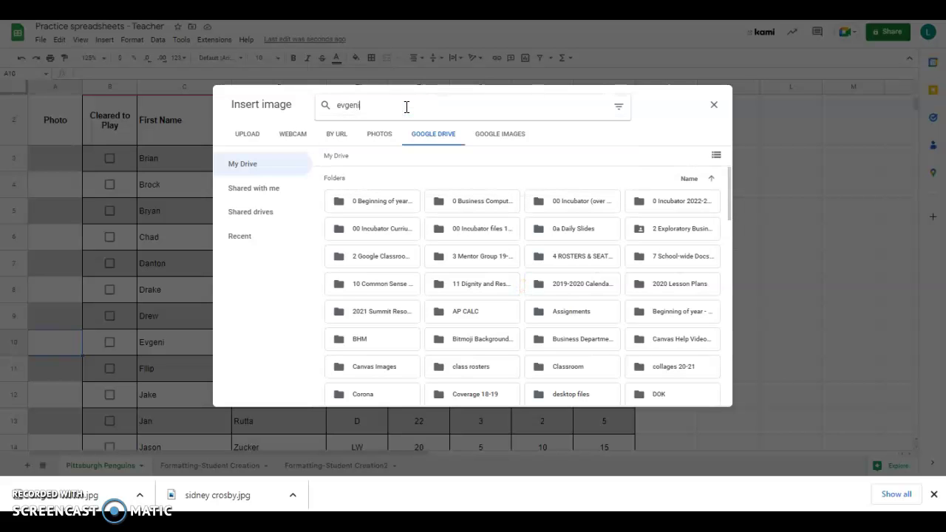
key(Return)
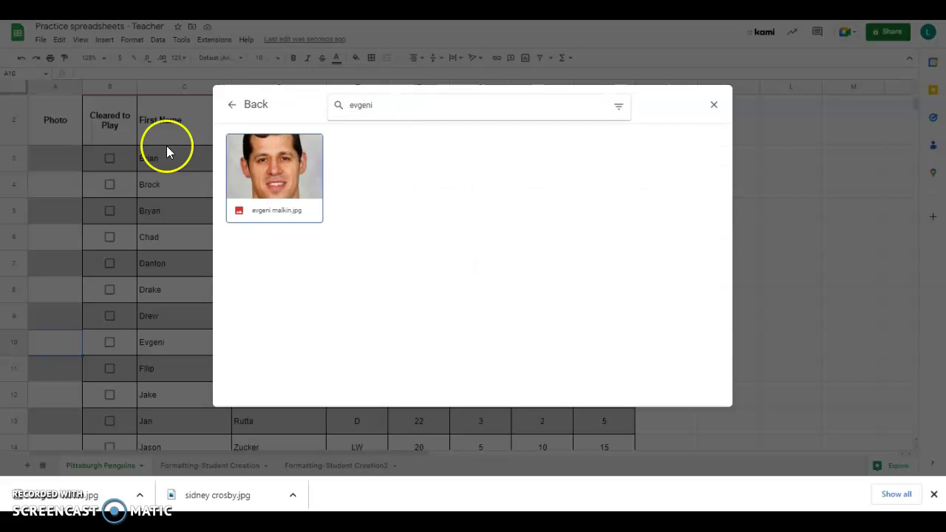
click(316, 219)
click(715, 396)
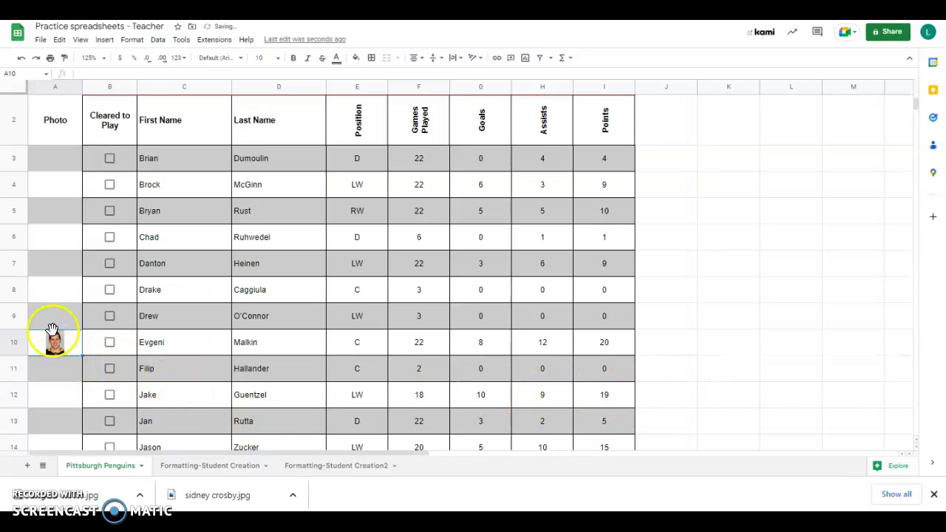
Select player rows 3 to 25 and increase their height together so the headshots appear larger.
drag(14, 164, 47, 306)
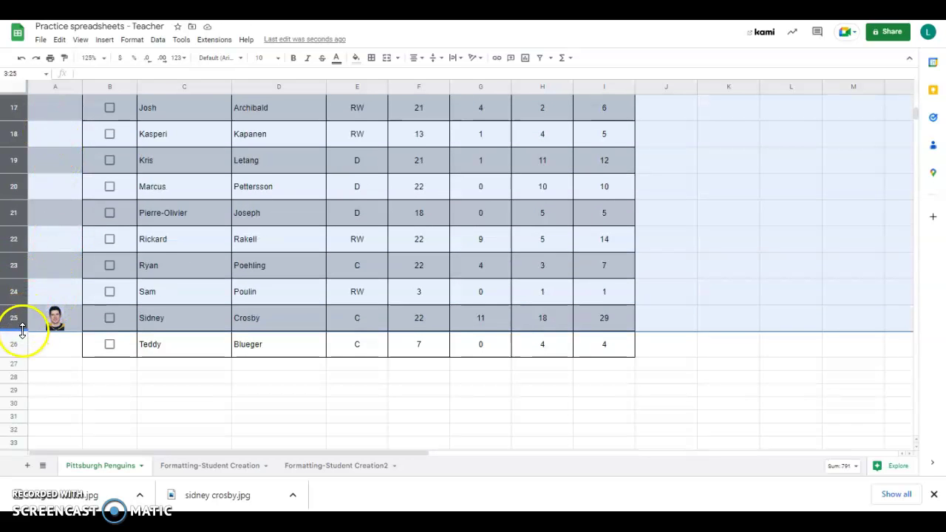
drag(5, 330, 13, 374)
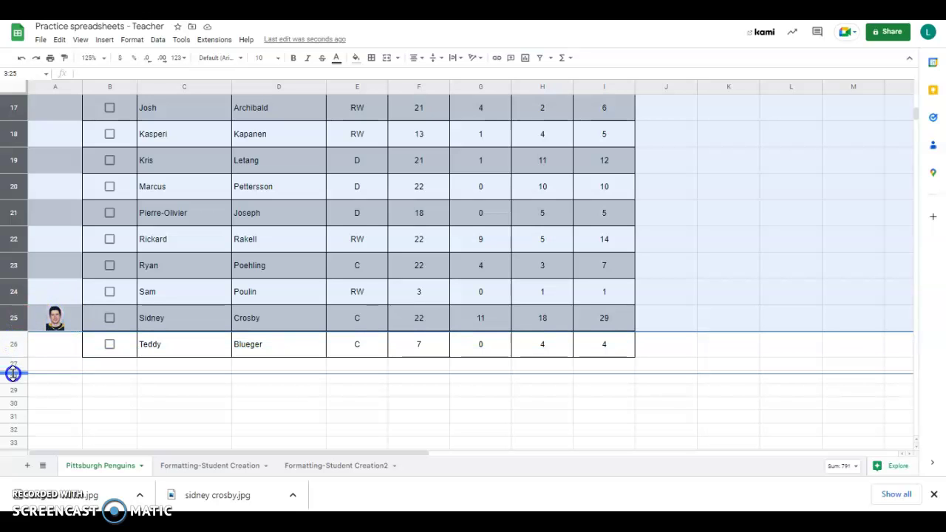
drag(13, 371, 13, 374)
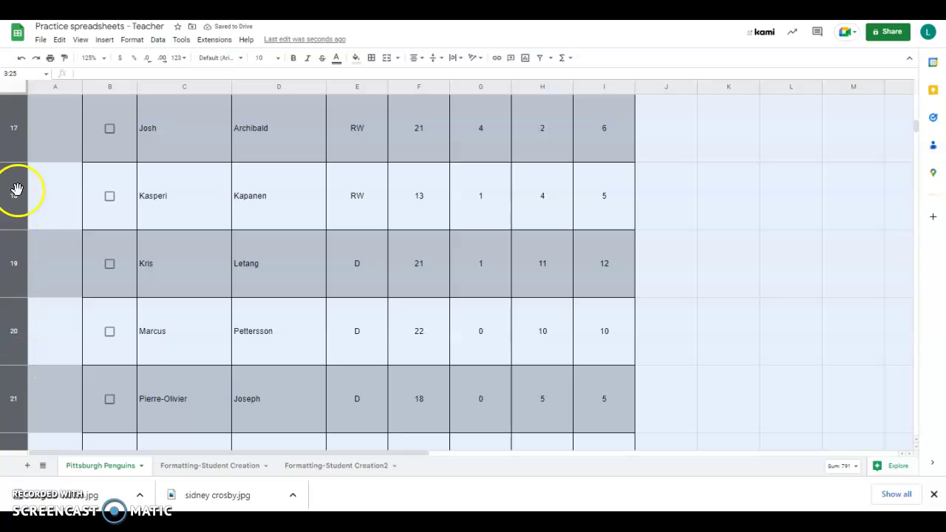
Reduce the height of rows 3 to 25 in stages to a more moderate size and deselect them.
scroll(11, 215, up, 5)
scroll(9, 216, up, 4)
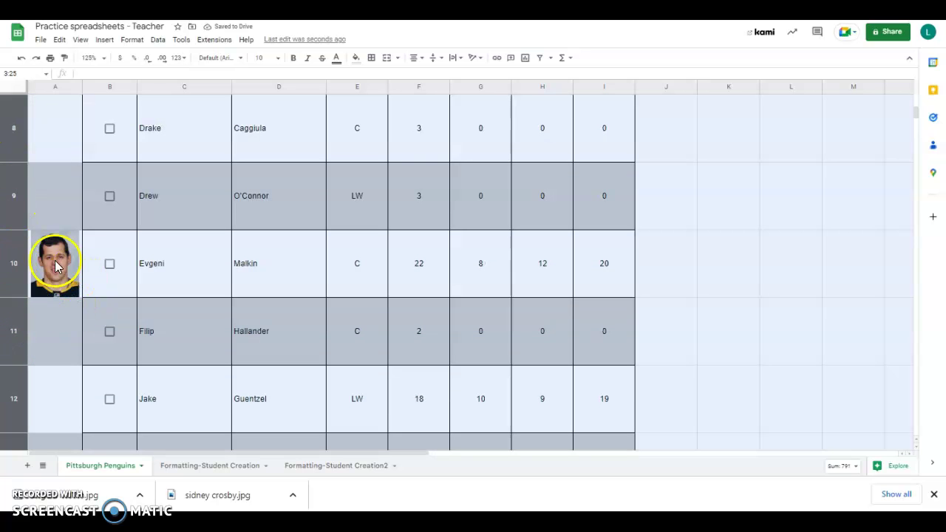
drag(11, 230, 9, 215)
scroll(27, 201, down, 10)
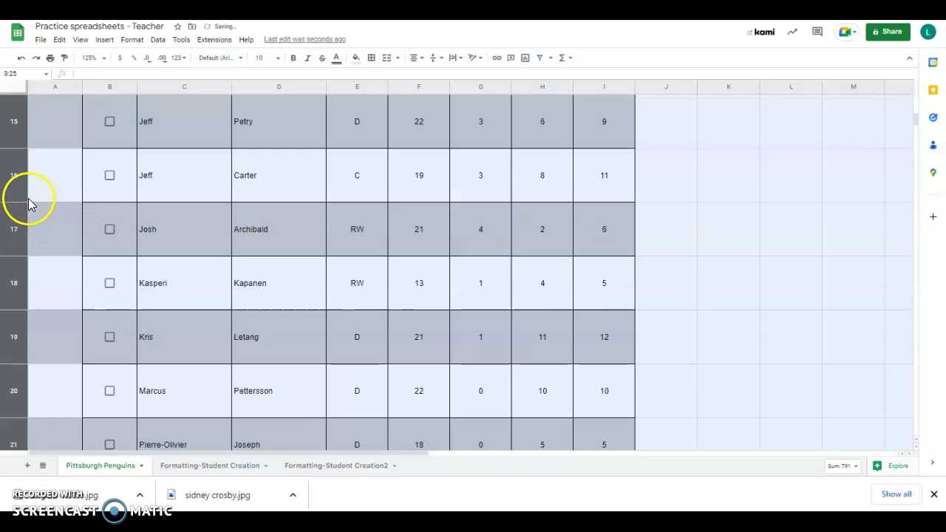
scroll(22, 211, up, 1)
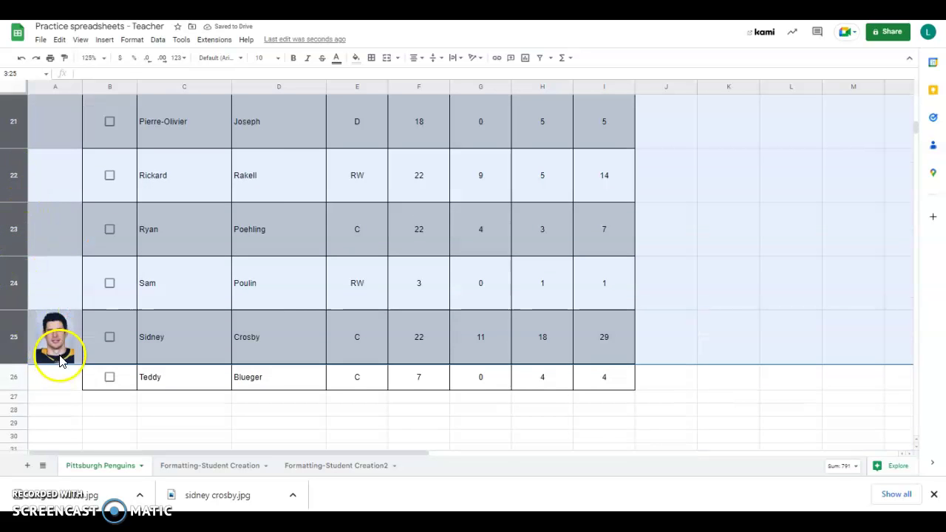
drag(15, 359, 17, 356)
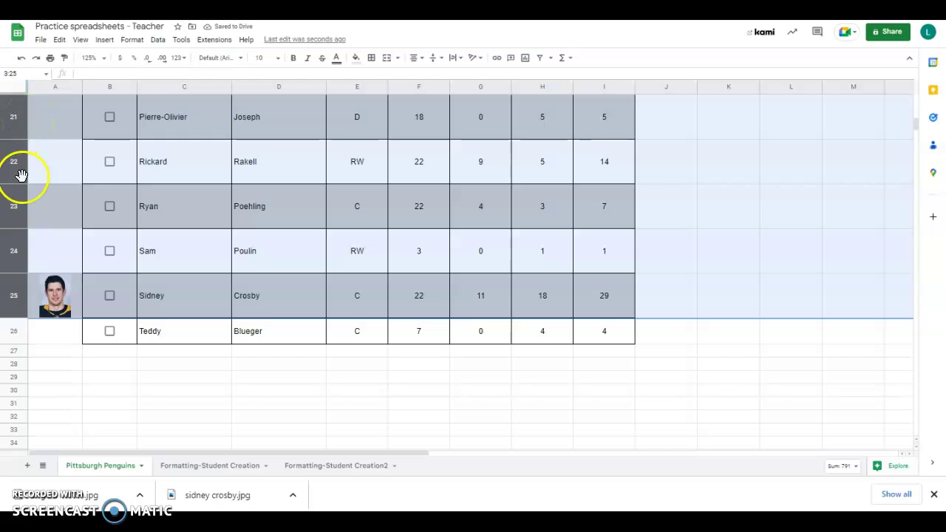
click(529, 392)
Add a new line below Clearance in the merged title cell of the Pittsburgh Penguins sheet.
scroll(388, 318, up, 10)
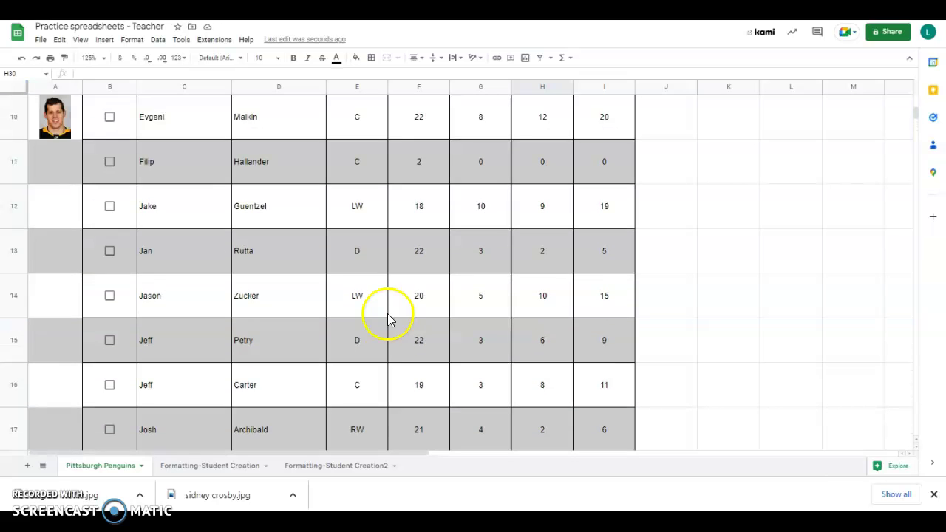
scroll(390, 322, up, 5)
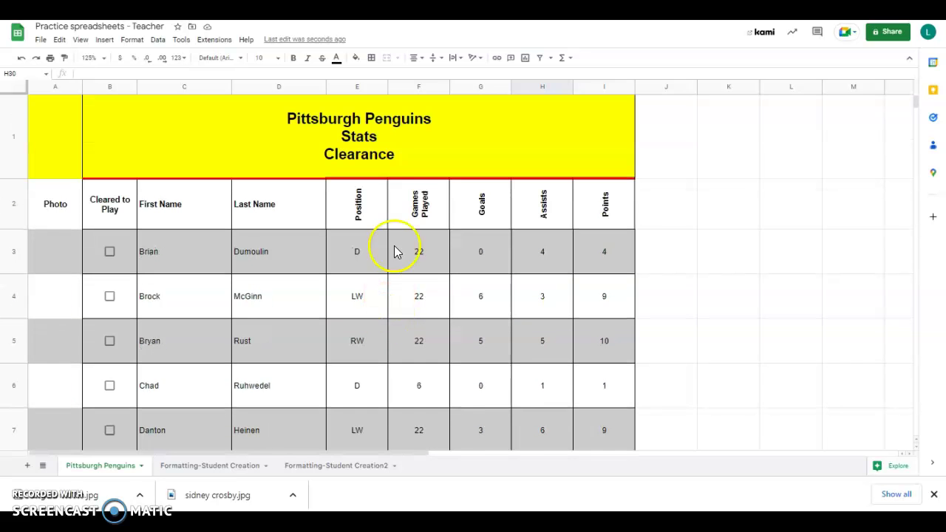
double_click(399, 155)
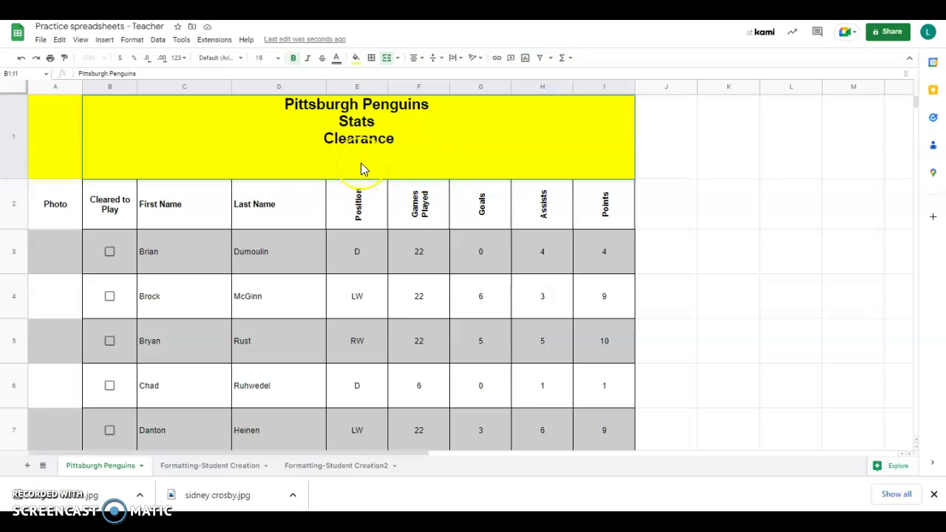
key(alt+Return)
Switch to the Google results for evgeni malkin and run an all-results web search for pittsburgh penguins statistics.
click(731, 9)
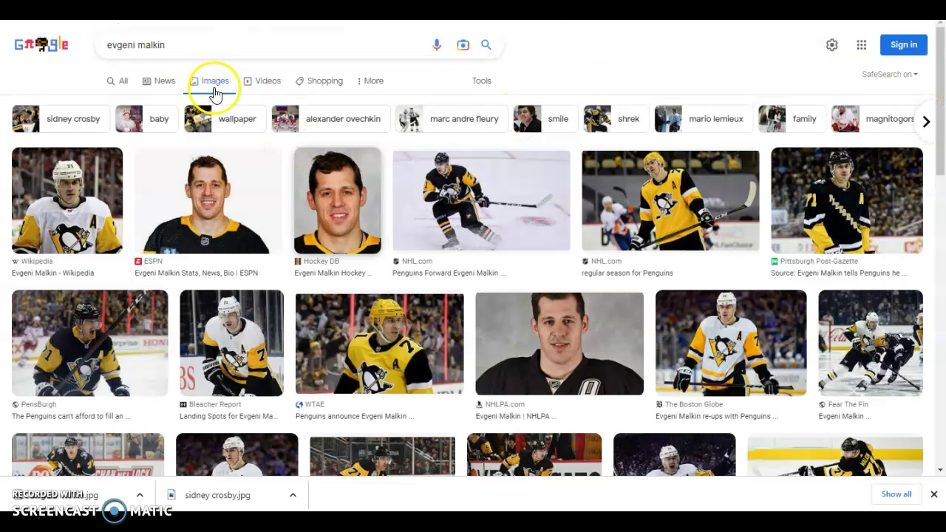
click(127, 80)
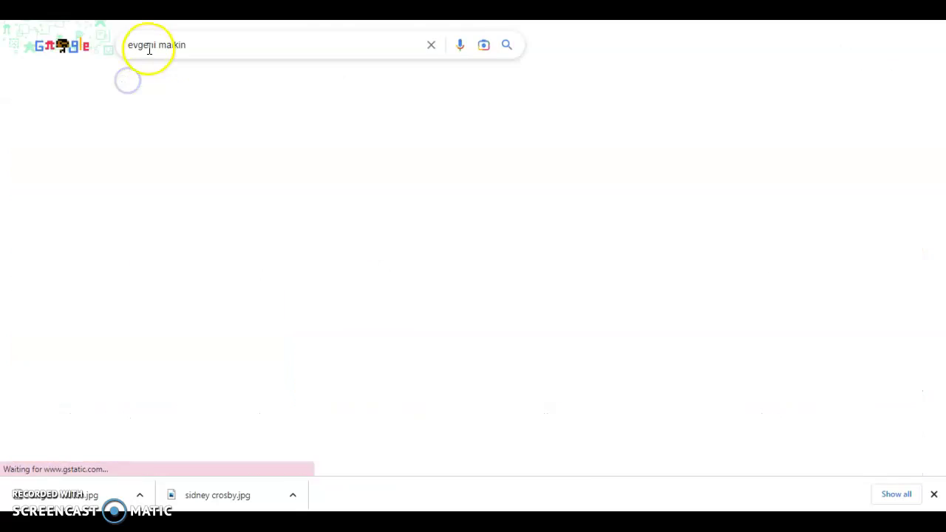
click(149, 49)
text(pitt)
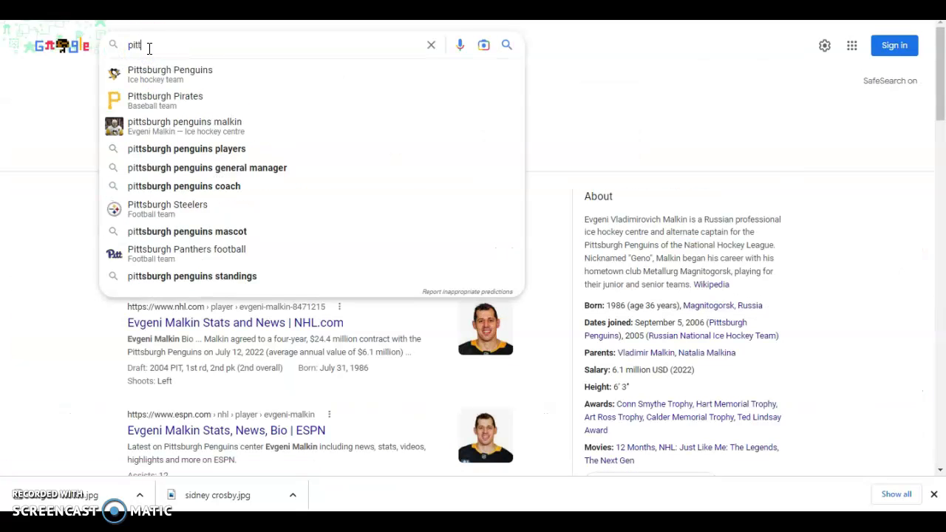
text(sburgh pengui)
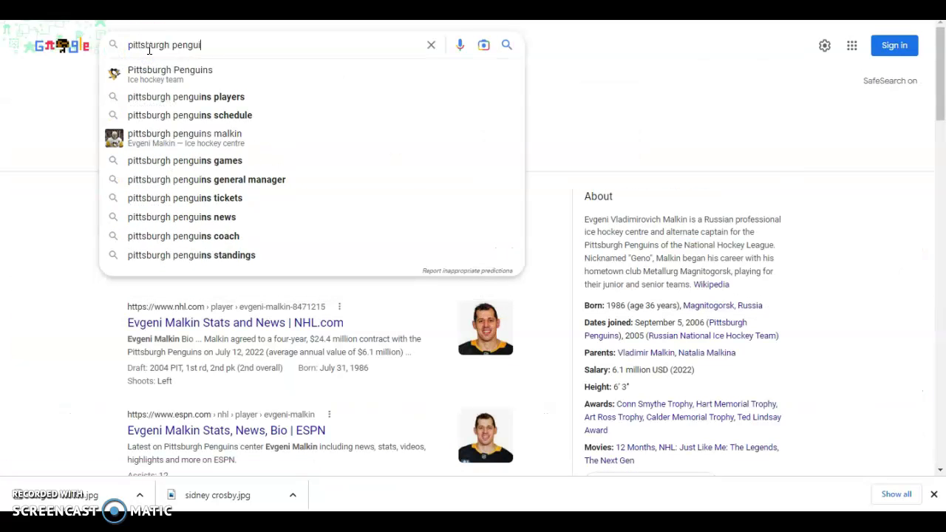
text(ns statistics)
key(Return)
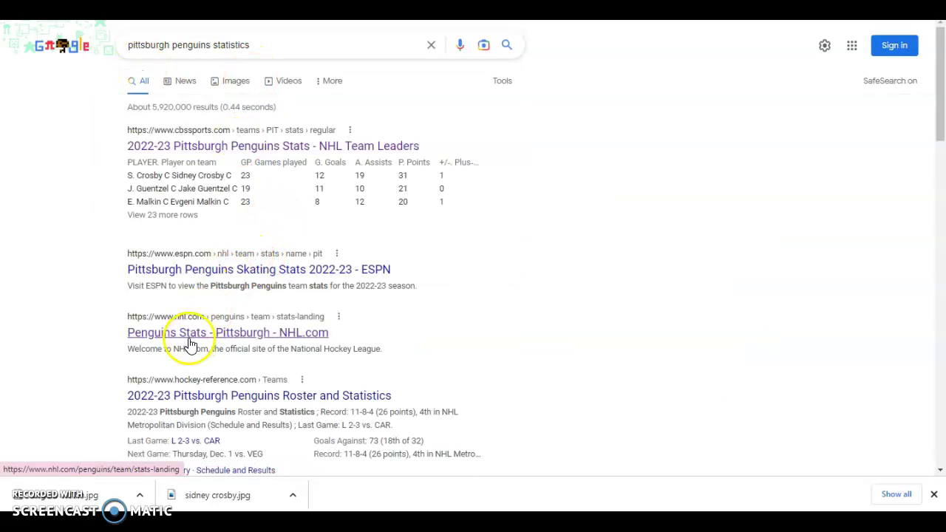
Open the Player Stats page through the NHL.com Penguins Stats result and copy its web address.
click(150, 336)
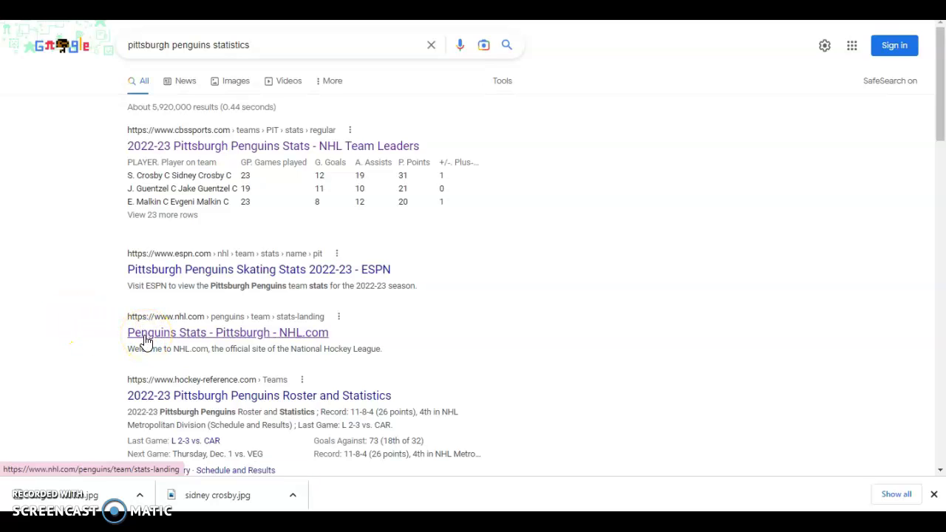
click(286, 334)
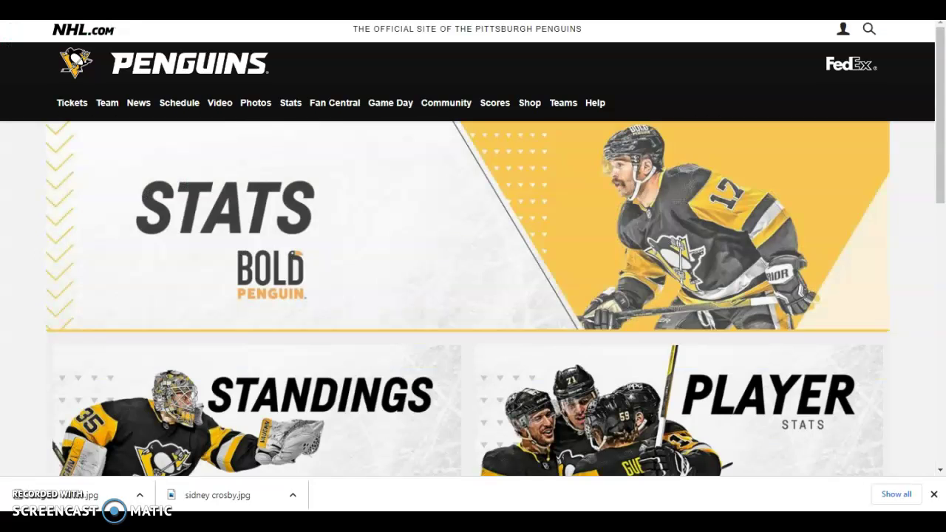
scroll(554, 325, down, 2)
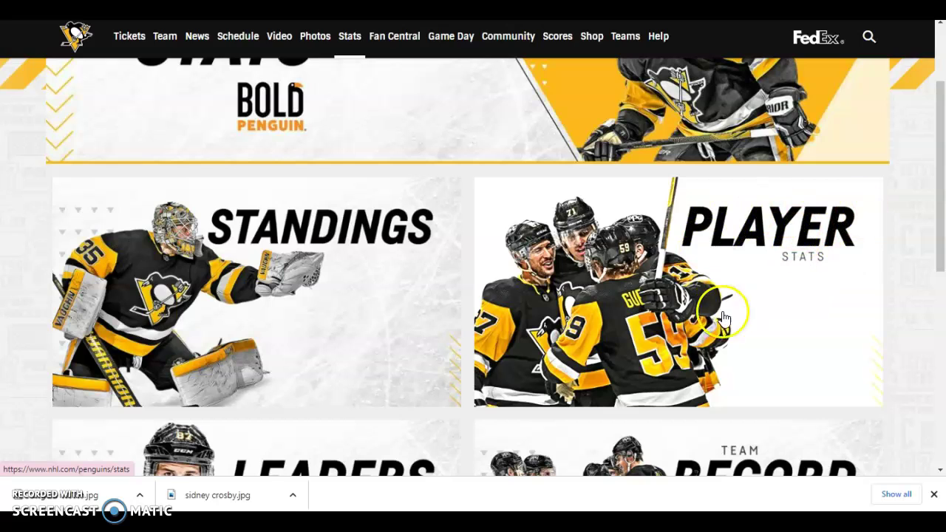
click(738, 258)
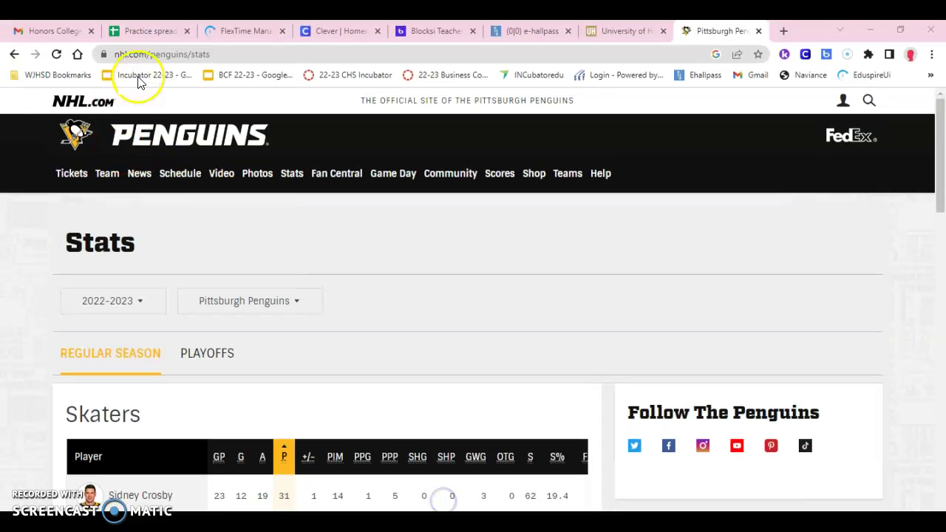
click(157, 58)
key(ctrl+c)
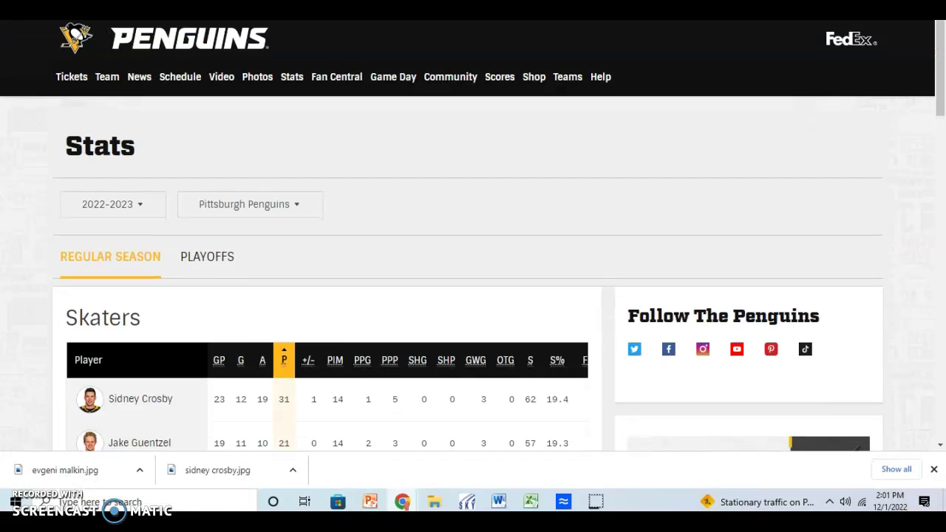
Switch back to the Practice spreadsheets - Teacher sheet and paste the copied NHL.com stats address on the title cell's new line.
click(293, 504)
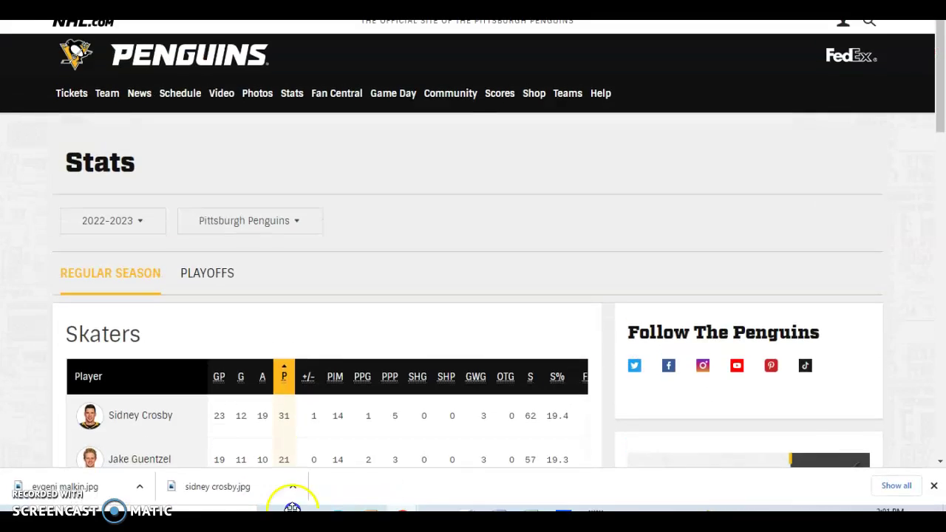
click(92, 9)
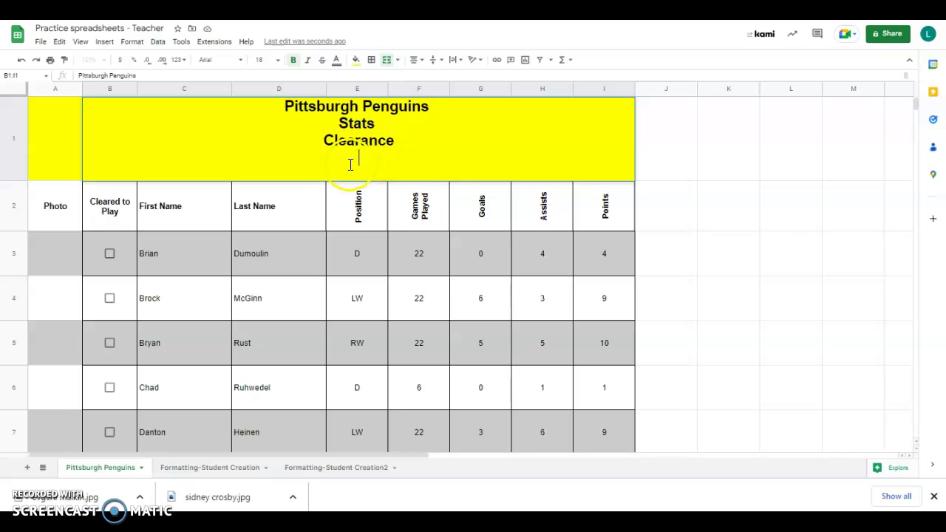
key(ctrl+v)
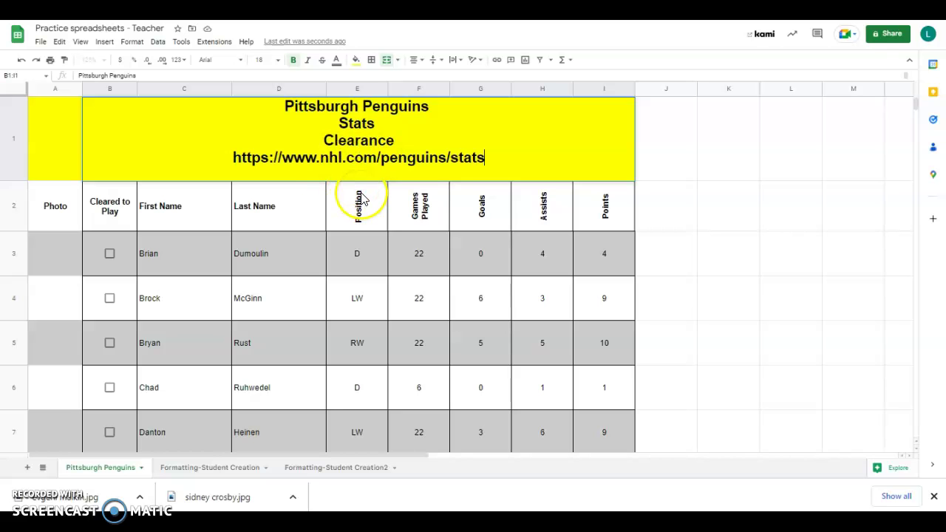
key(Return)
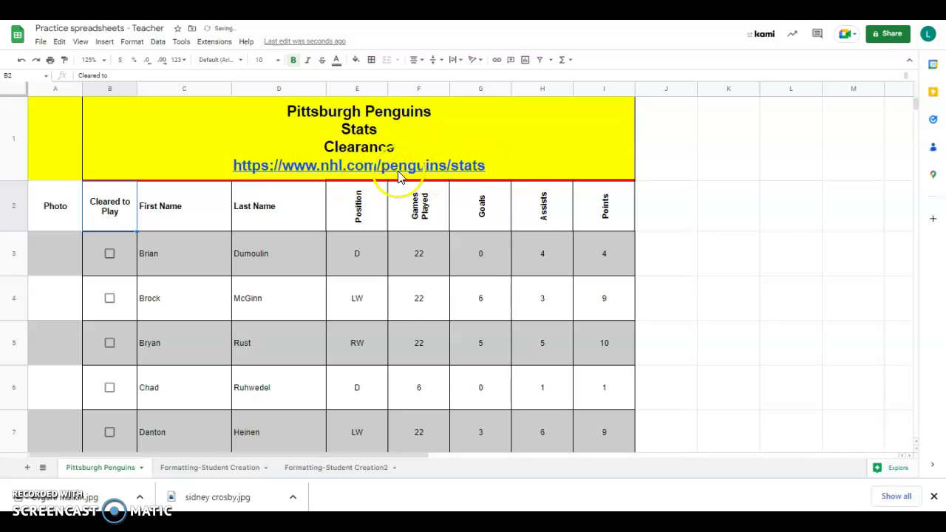
Change the display text of the NHL.com link in the title cell to Player Stats and deselect the cell.
mouse_move(453, 176)
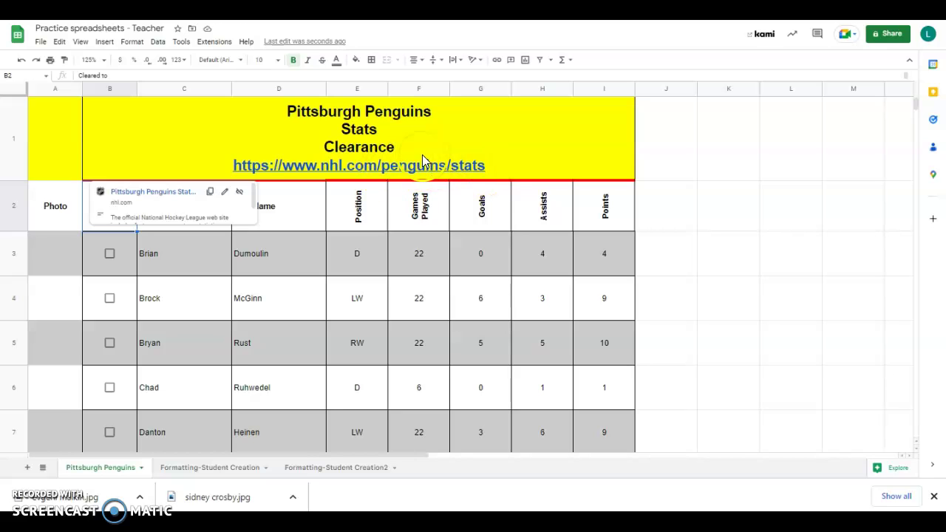
double_click(514, 140)
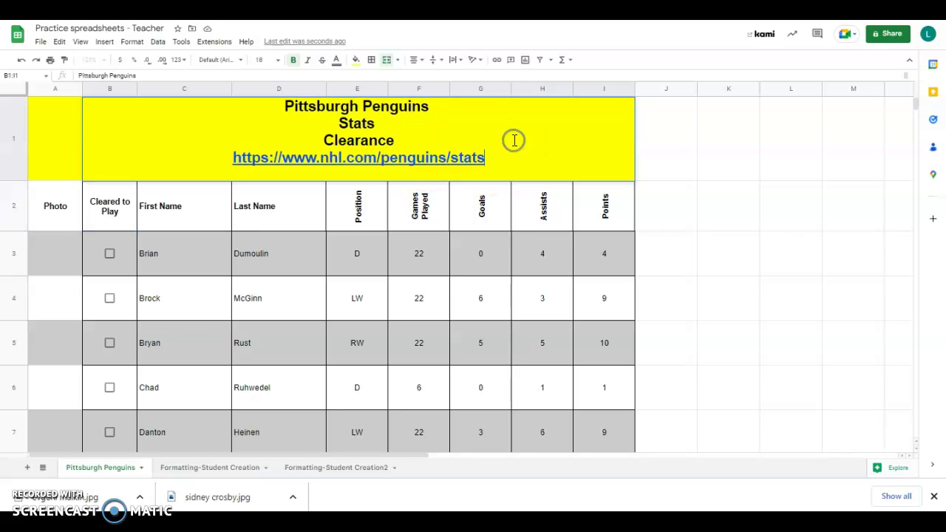
click(341, 161)
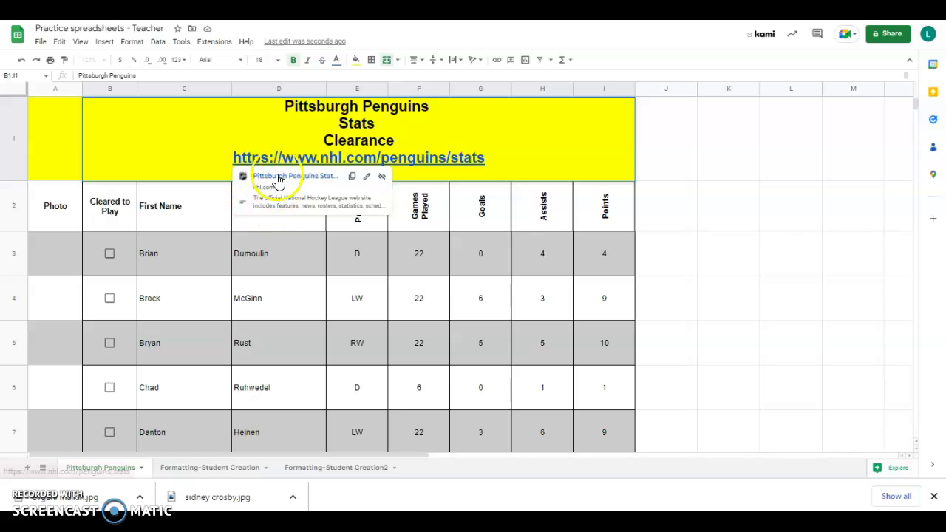
click(368, 180)
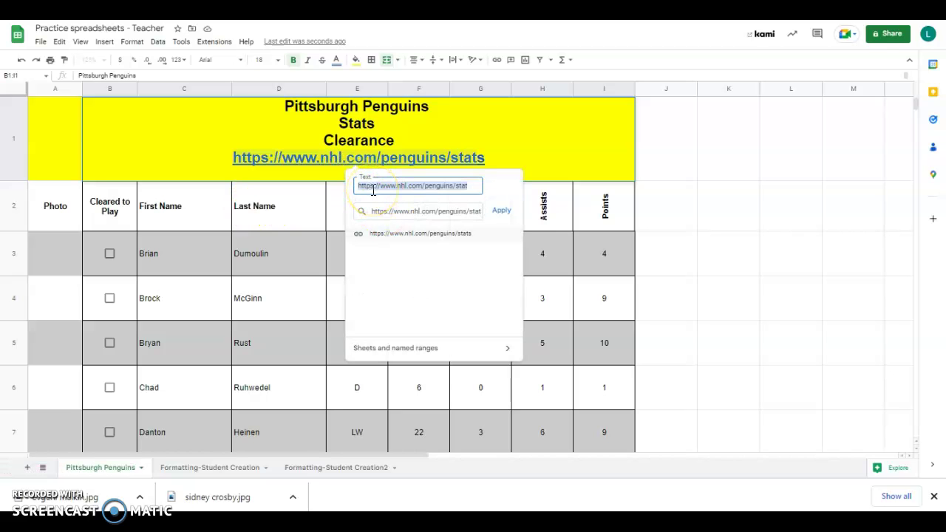
text(Player Stats)
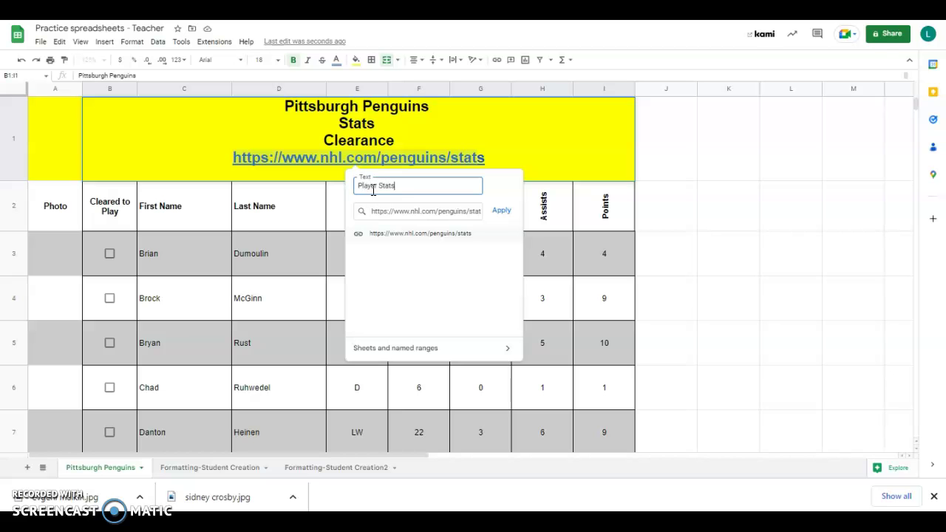
click(502, 210)
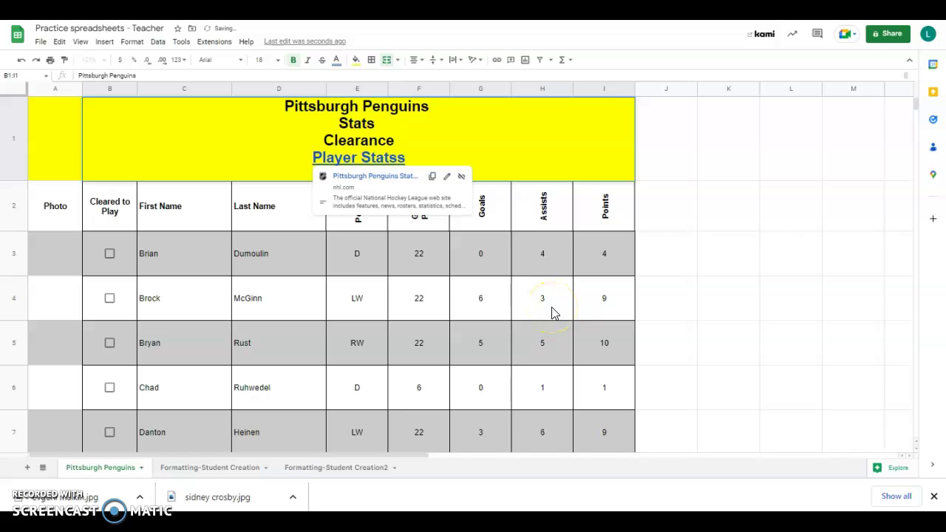
click(710, 266)
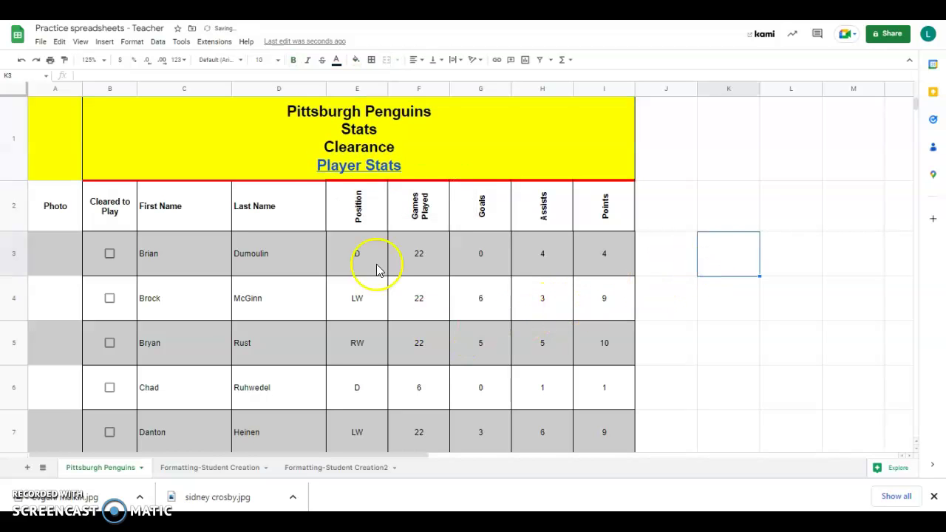
Test the Player Stats link by opening its NHL.com page, and return to the spreadsheet.
click(343, 168)
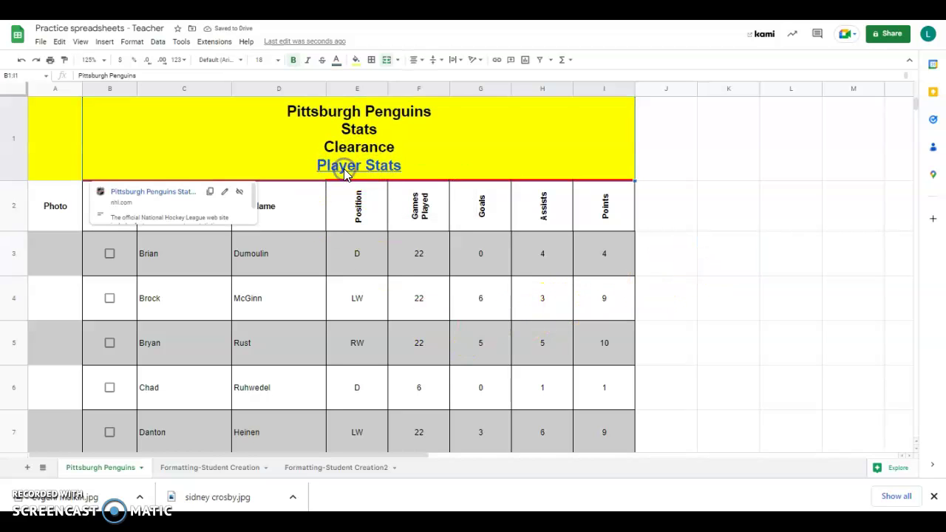
click(174, 193)
click(268, 77)
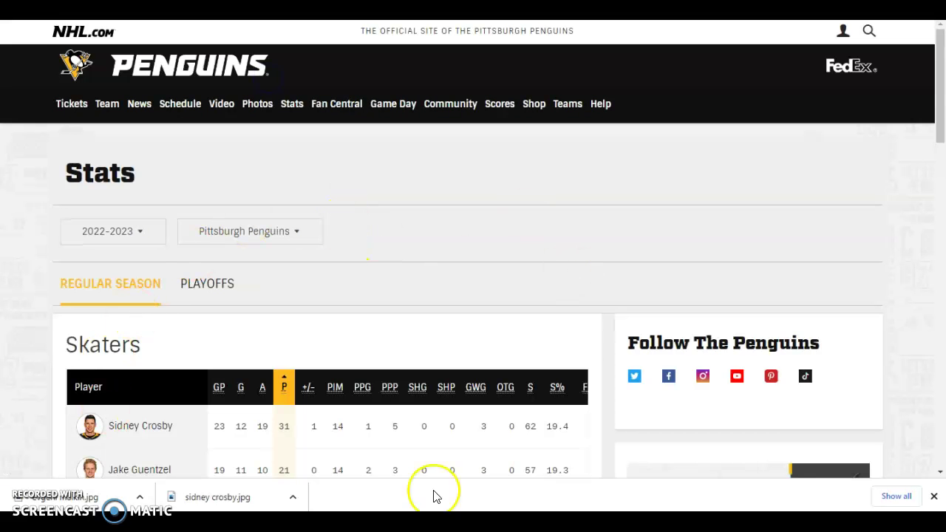
click(141, 9)
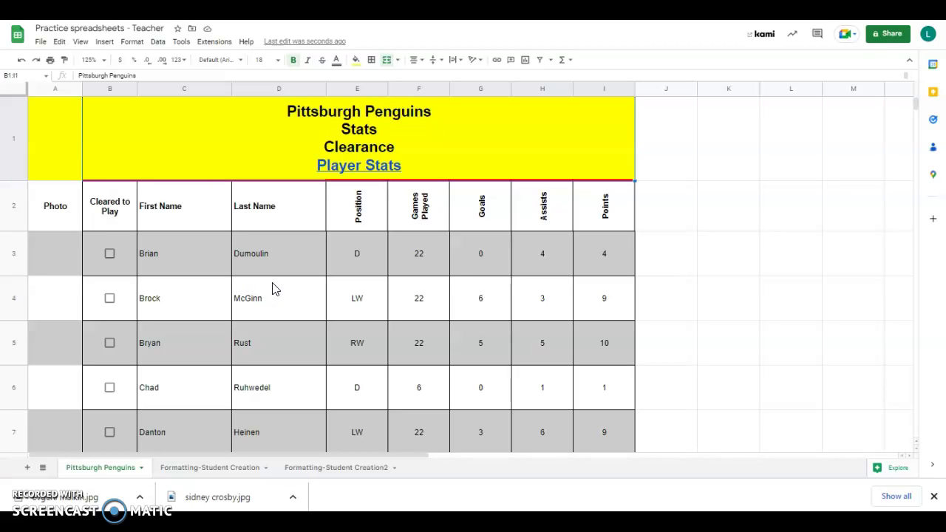
Create a filter on the header row A2:I2, from Photo to Points, and deselect the range.
drag(53, 215, 598, 219)
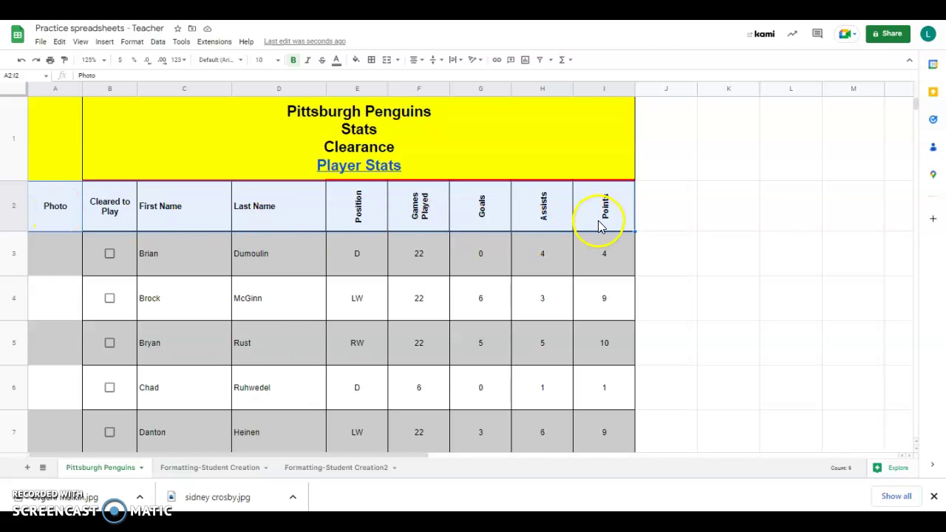
click(540, 61)
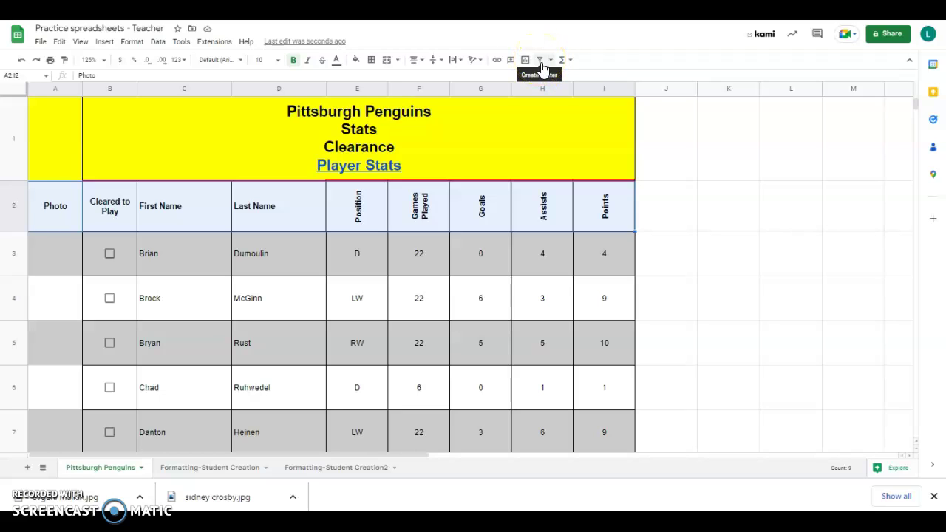
click(540, 61)
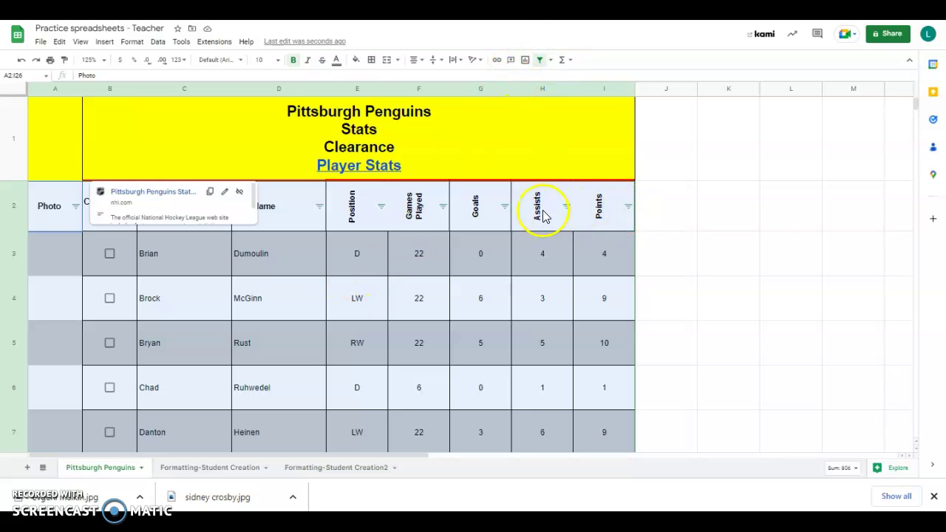
click(716, 252)
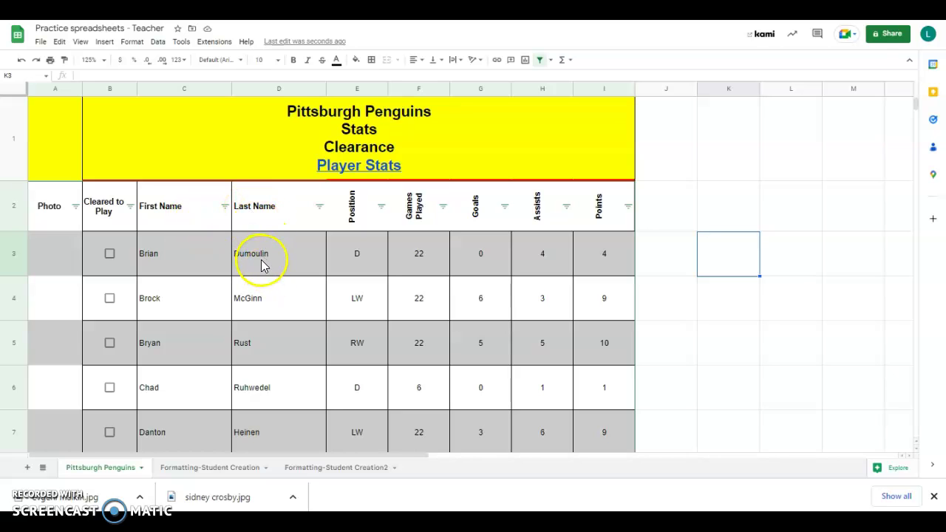
Sort the player table by Last Name from A to Z using the column's filter.
click(320, 209)
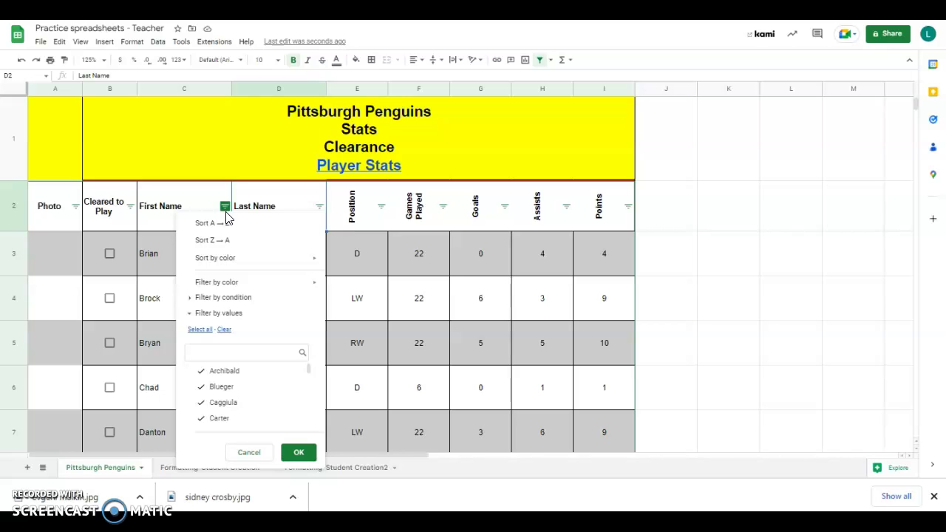
click(205, 223)
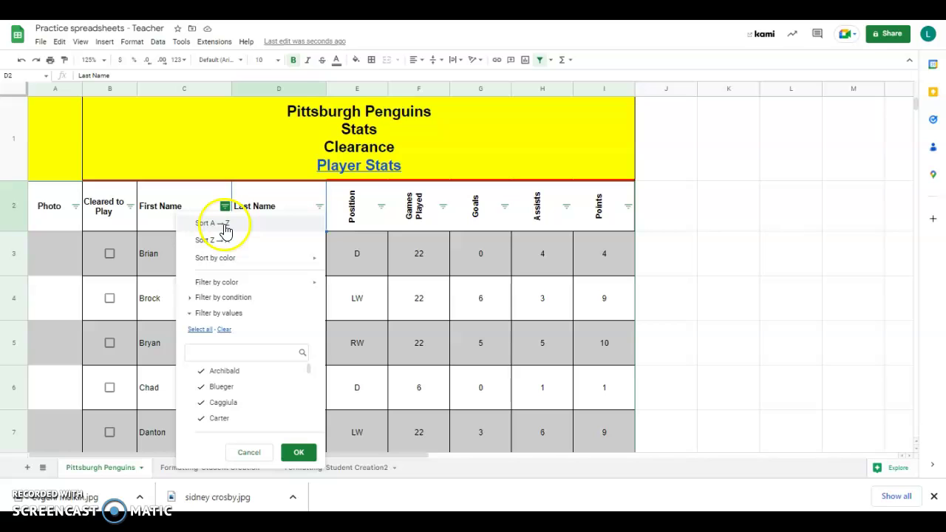
click(210, 224)
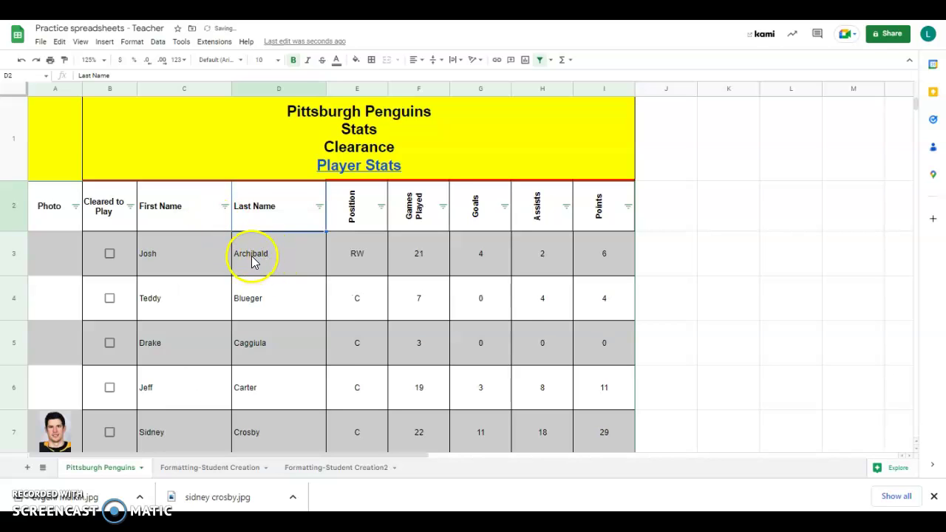
Review the order of last names and the matching photos down to the last player row, and return to the title.
scroll(255, 373, down, 1)
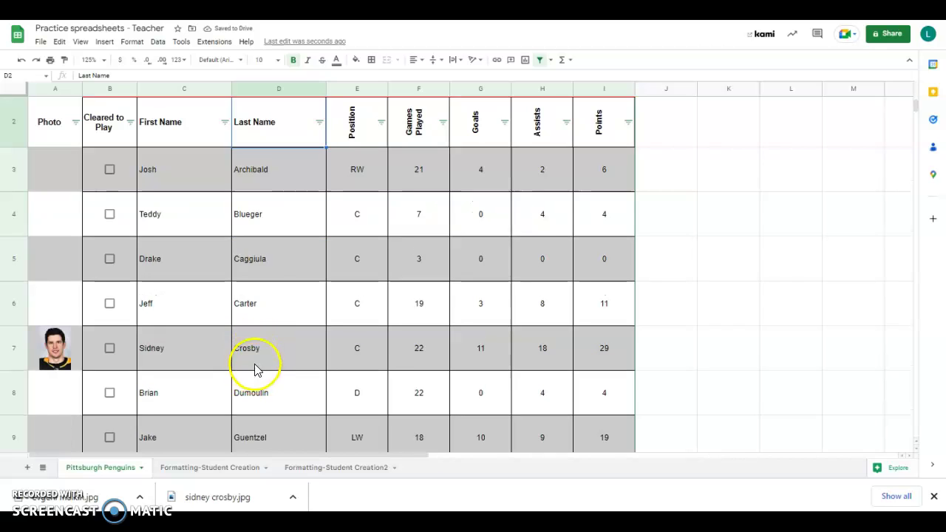
scroll(253, 353, down, 1)
scroll(255, 353, down, 1)
scroll(255, 353, down, 4)
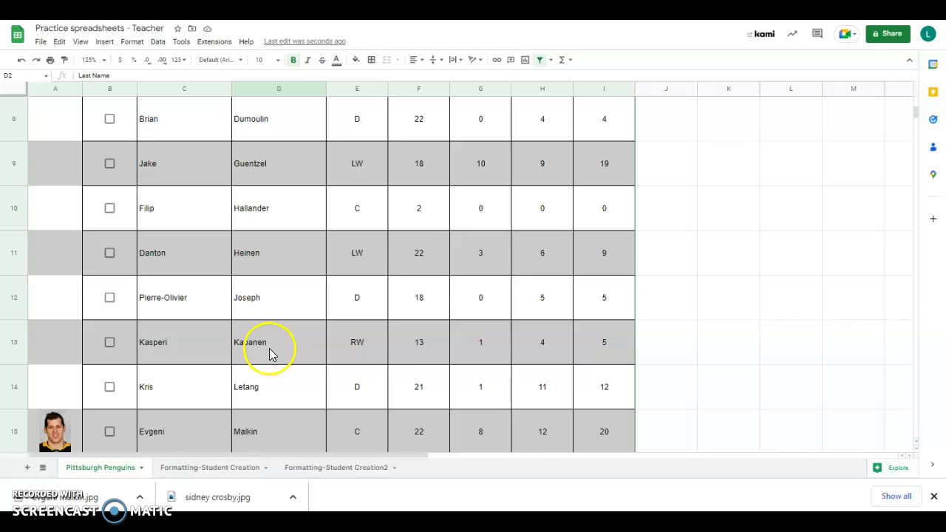
scroll(270, 354, down, 1)
scroll(251, 397, down, 1)
scroll(266, 401, down, 10)
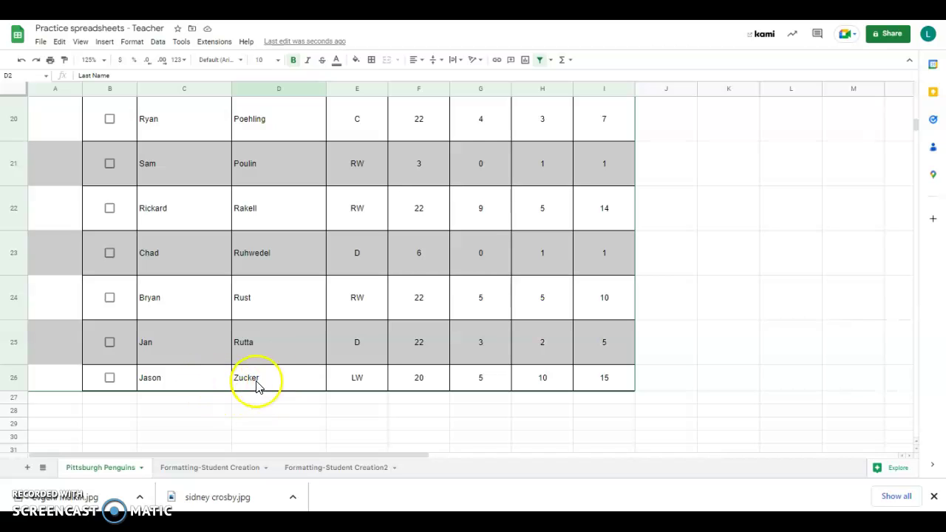
scroll(232, 332, up, 20)
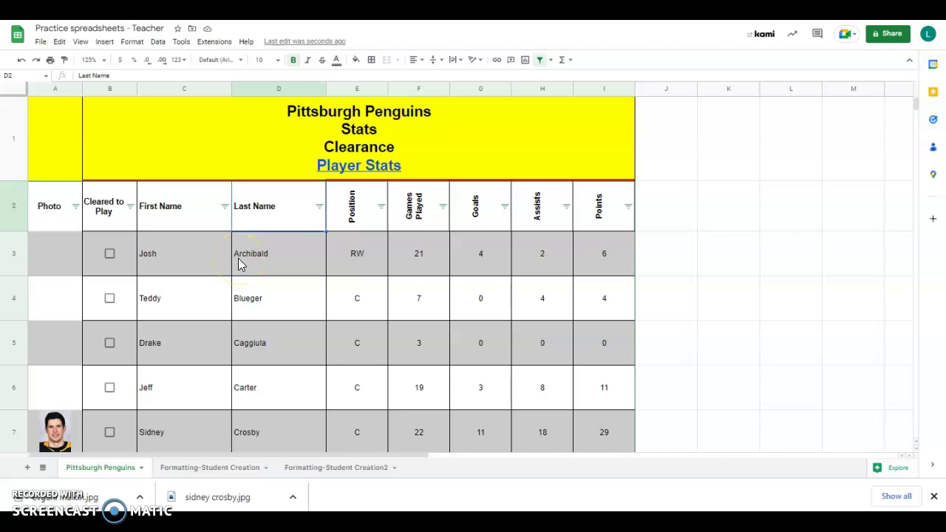
Mark Sidney Crosby, Brian Dumoulin, Evgeni Malkin and Kris Letang as Cleared to Play.
scroll(124, 235, down, 1)
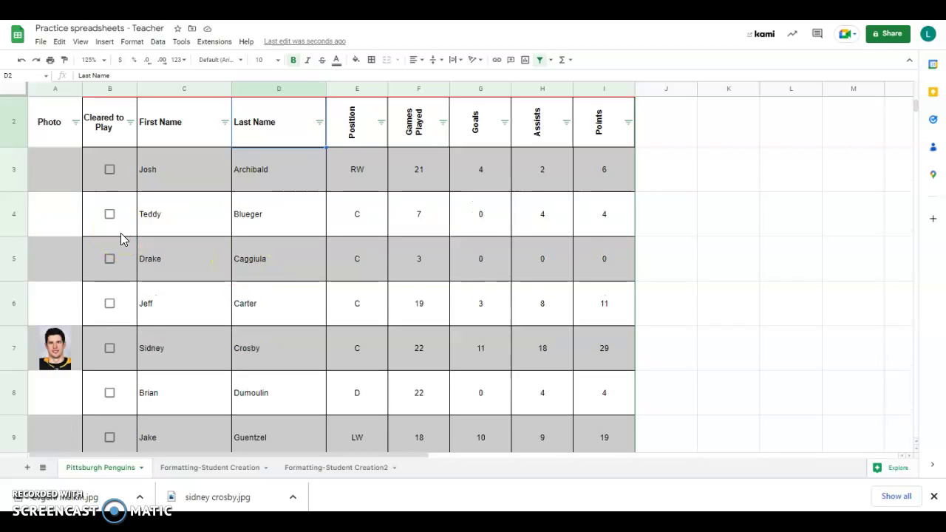
click(110, 349)
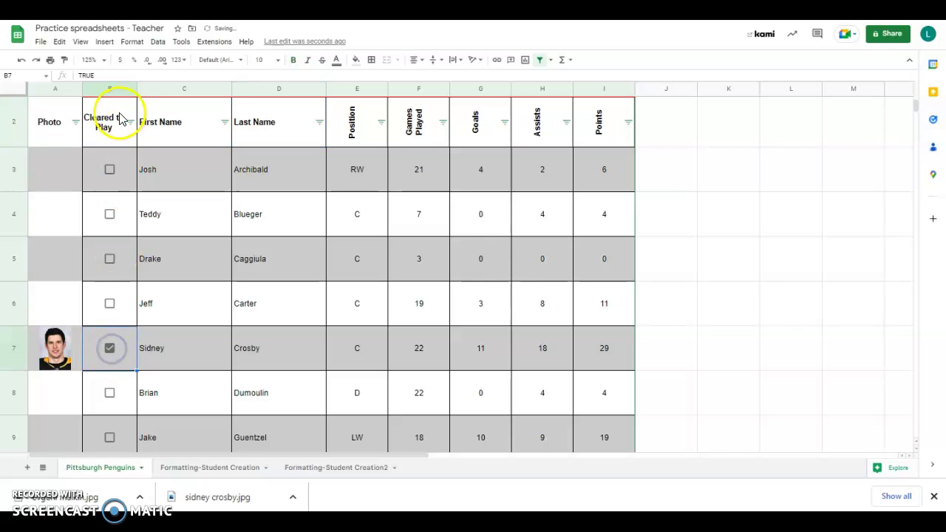
click(110, 394)
scroll(112, 402, down, 5)
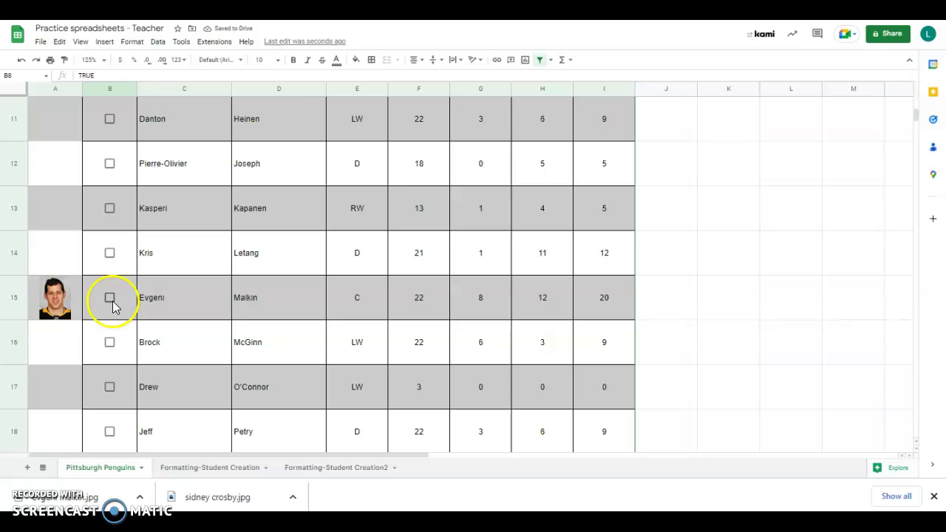
click(113, 300)
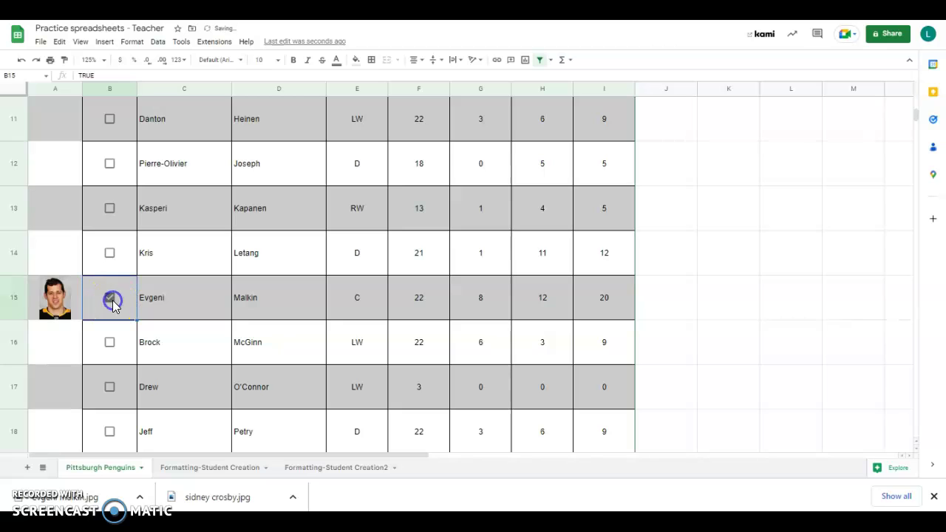
click(110, 254)
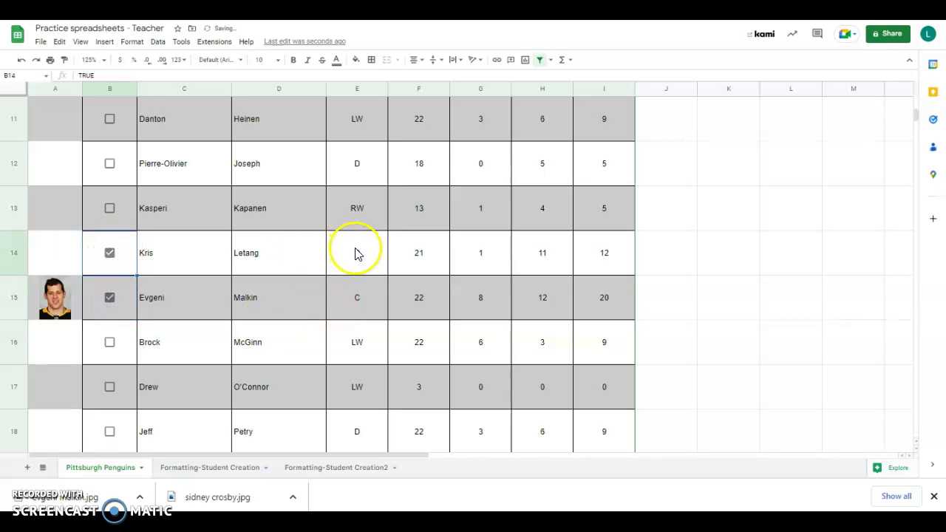
Filter the Cleared to Play column by value so that only the players marked TRUE are listed.
scroll(351, 249, up, 5)
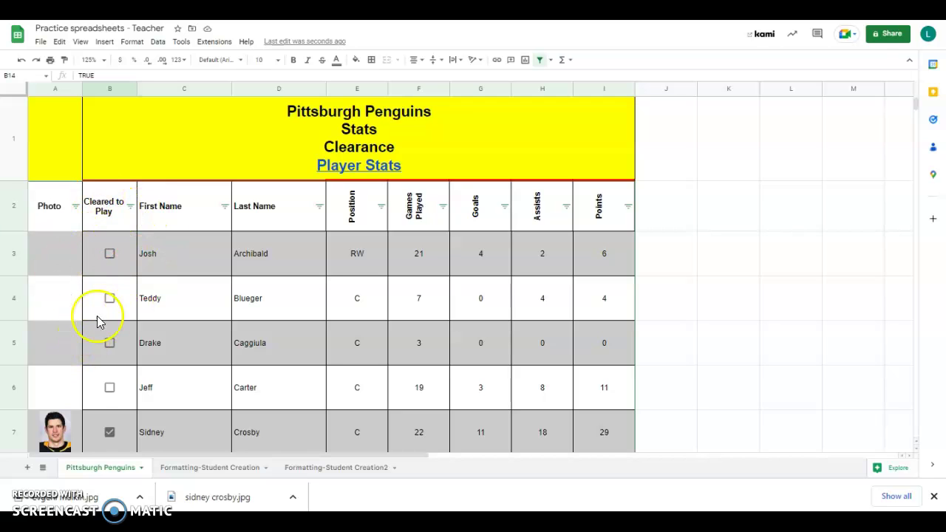
click(130, 207)
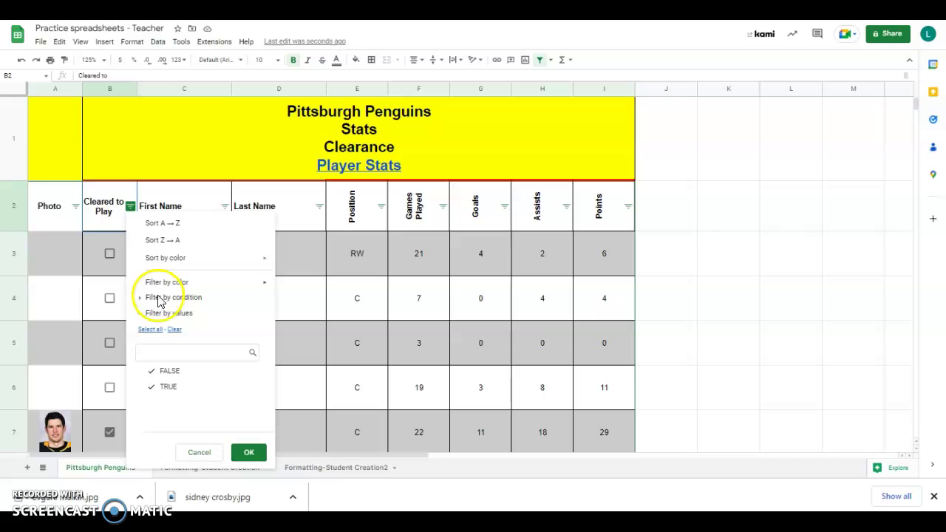
click(143, 313)
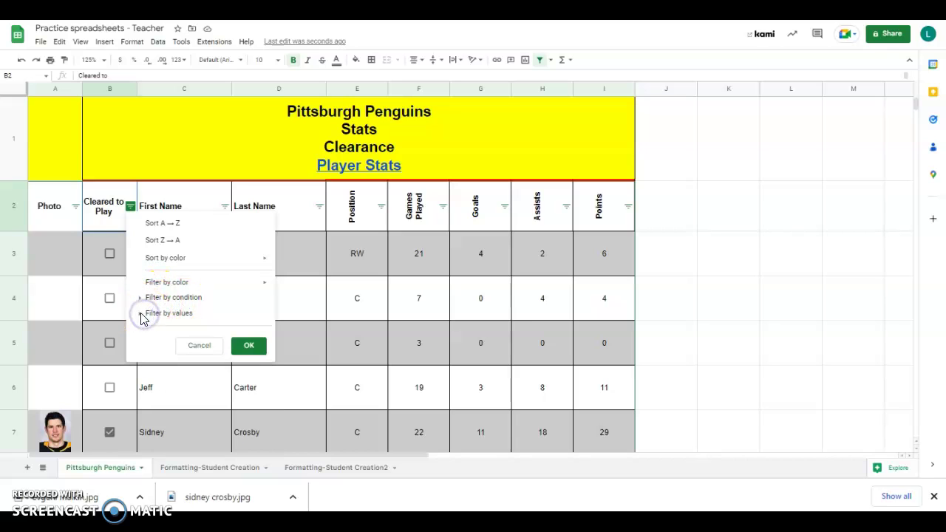
click(142, 315)
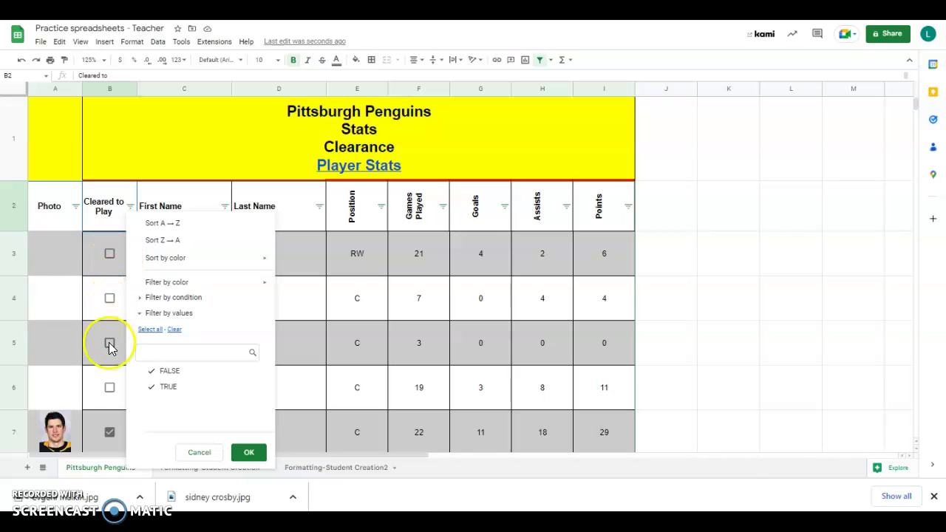
click(168, 377)
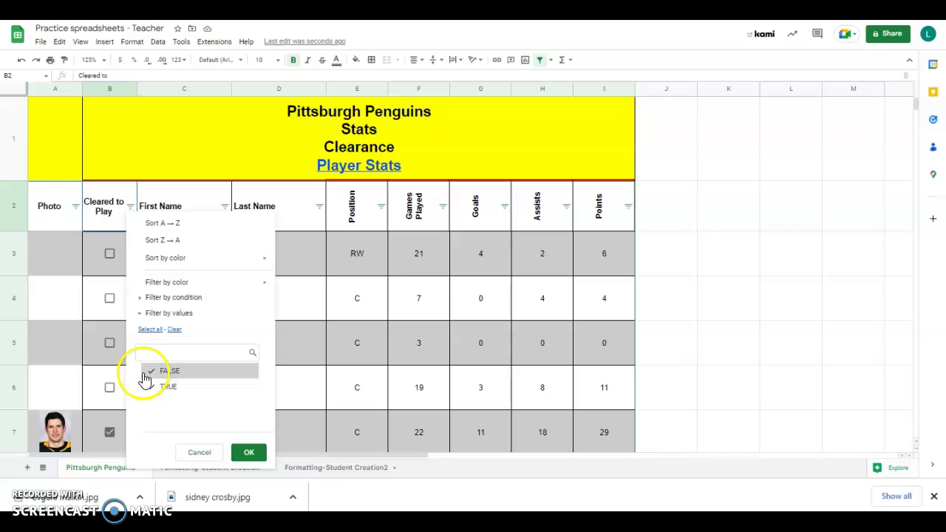
click(250, 453)
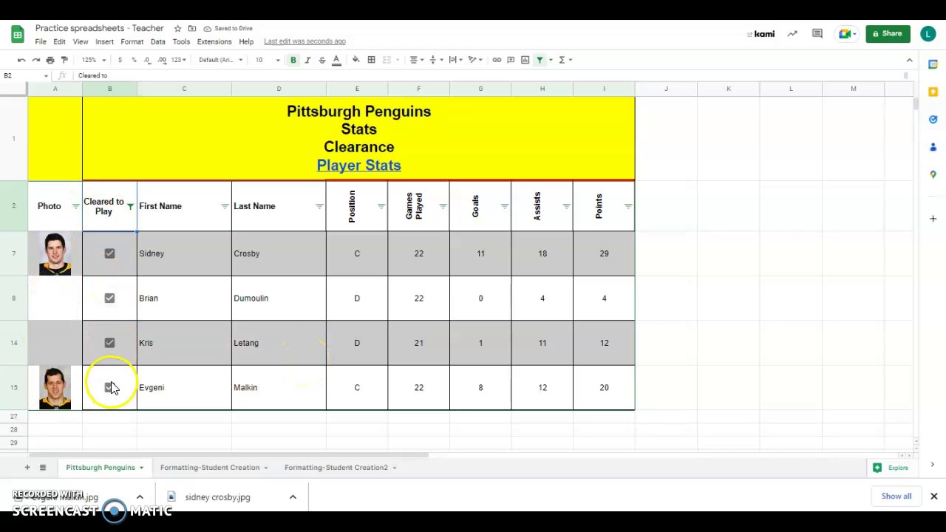
Include FALSE again in the Cleared to Play filter and check that the complete player list is shown.
click(131, 209)
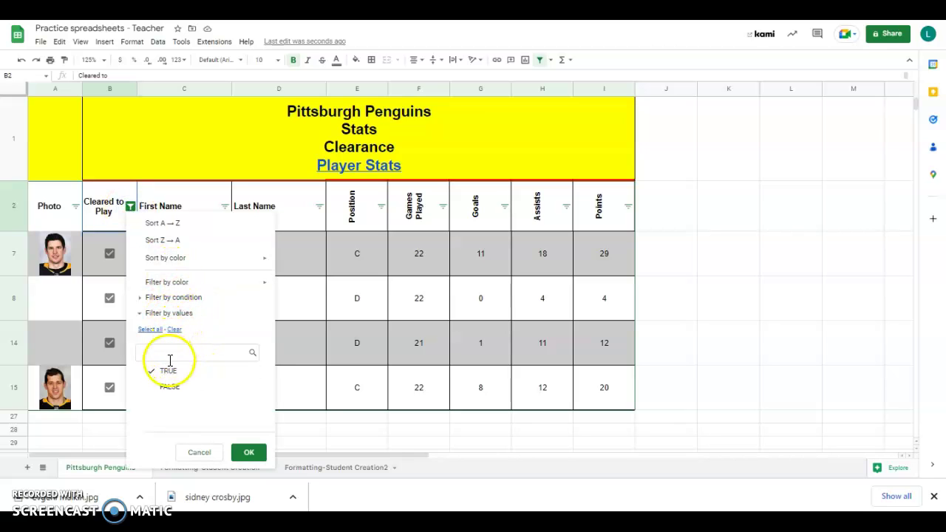
click(249, 452)
scroll(537, 353, down, 6)
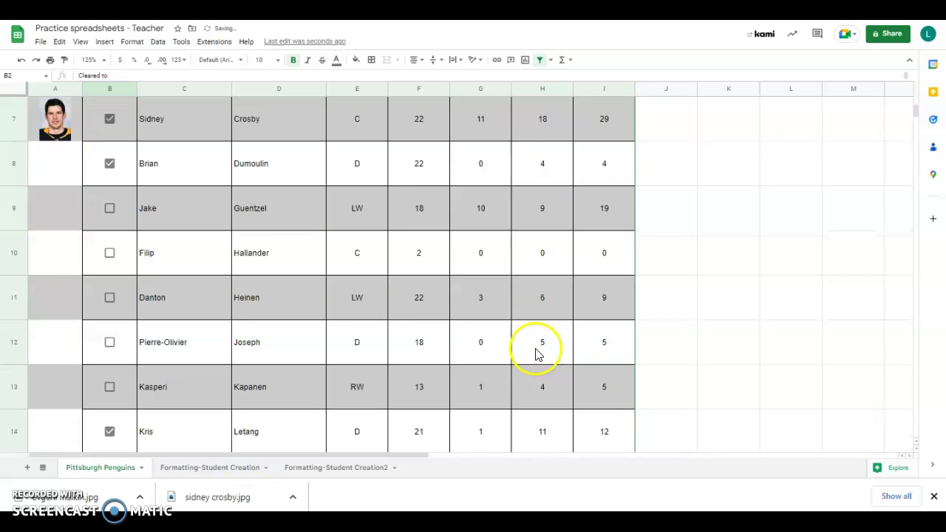
scroll(537, 353, up, 3)
scroll(537, 353, up, 3)
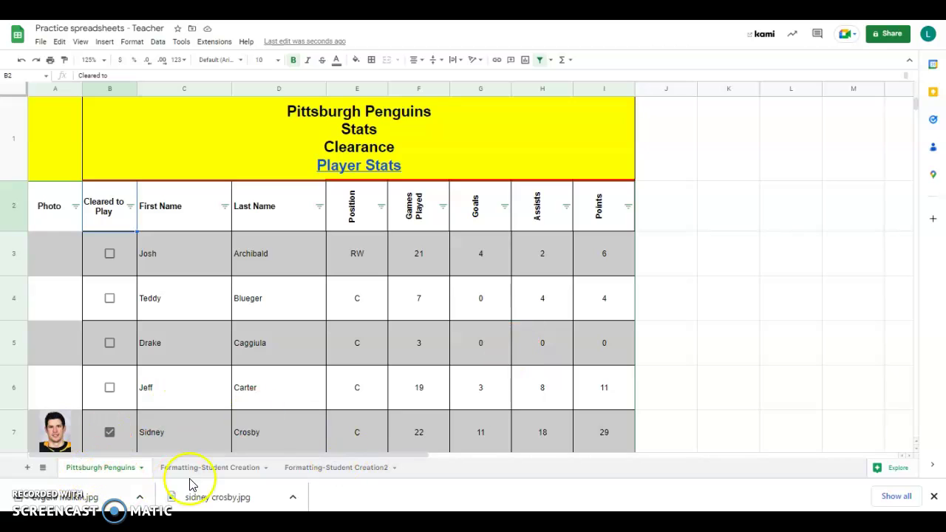
On the Formatting-Student Creation2 sheet, delete the blank drawing beside the Gift List table.
click(312, 469)
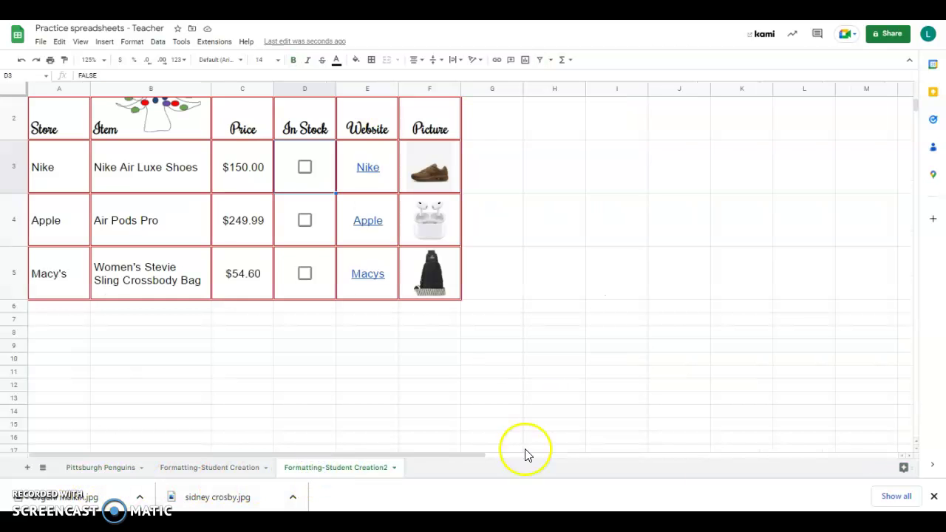
scroll(628, 443, up, 1)
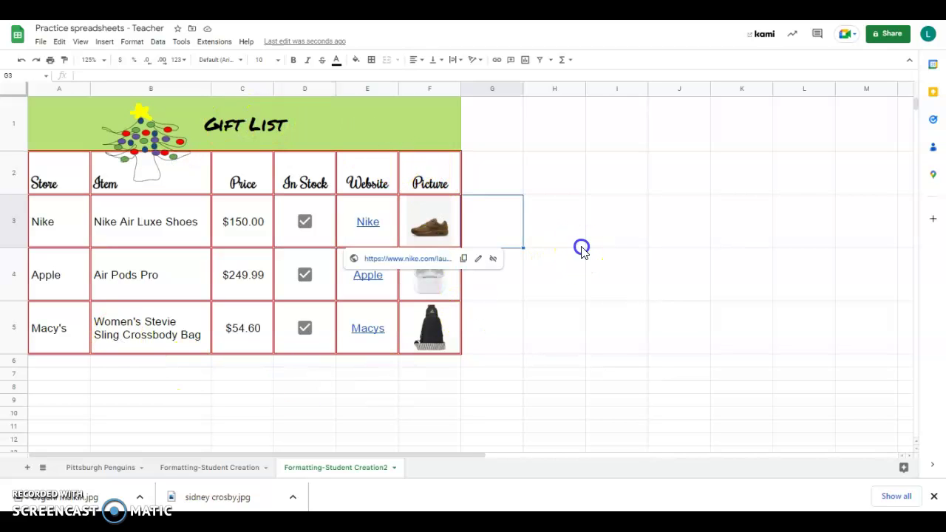
drag(582, 249, 577, 245)
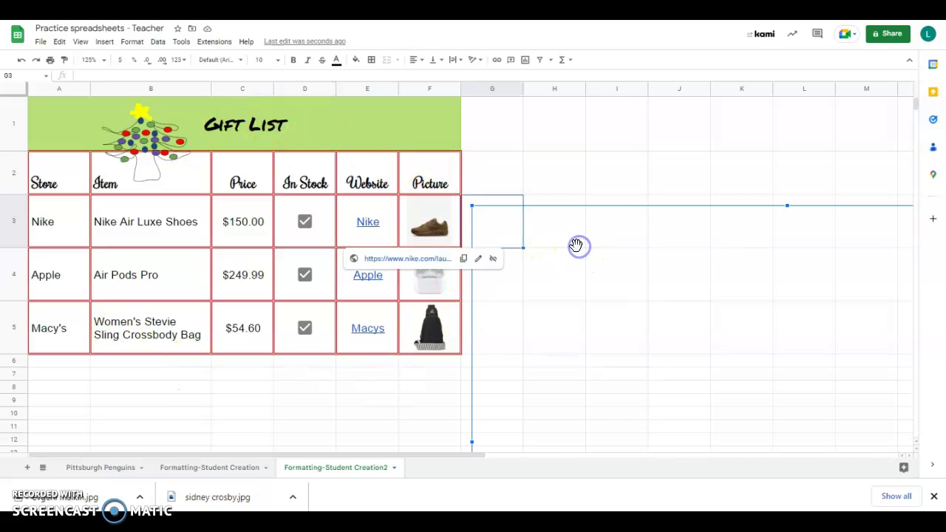
key(Delete)
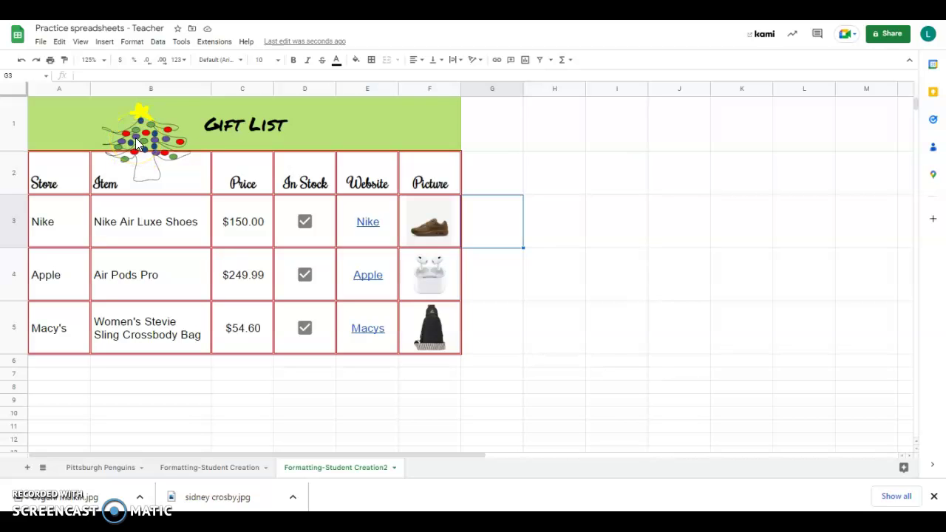
Insert a new drawing and sketch a Christmas tree outline with three branch tiers and a trunk using the Scribble line.
click(107, 44)
mouse_move(129, 185)
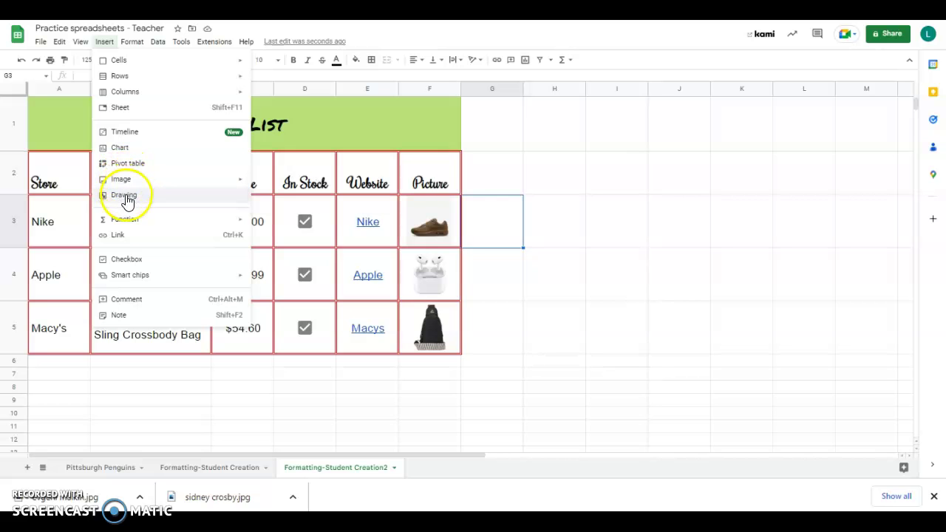
click(124, 195)
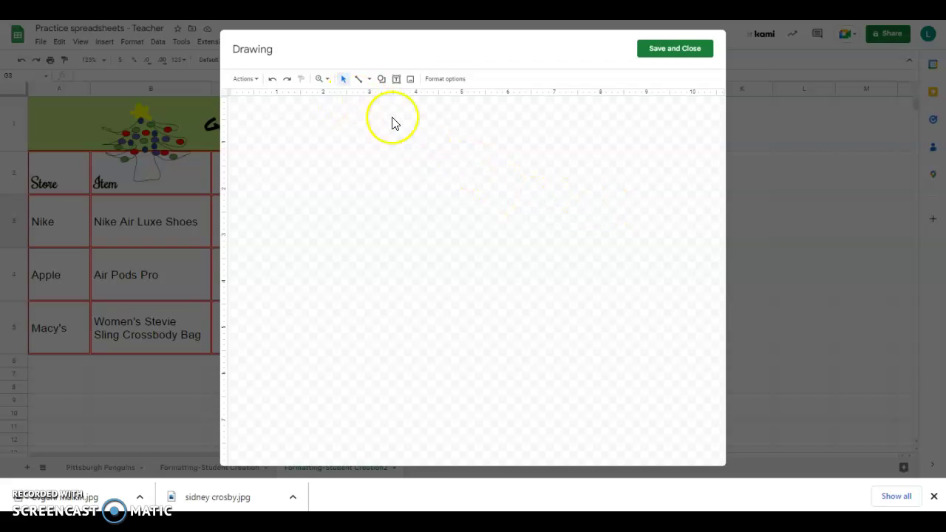
click(363, 80)
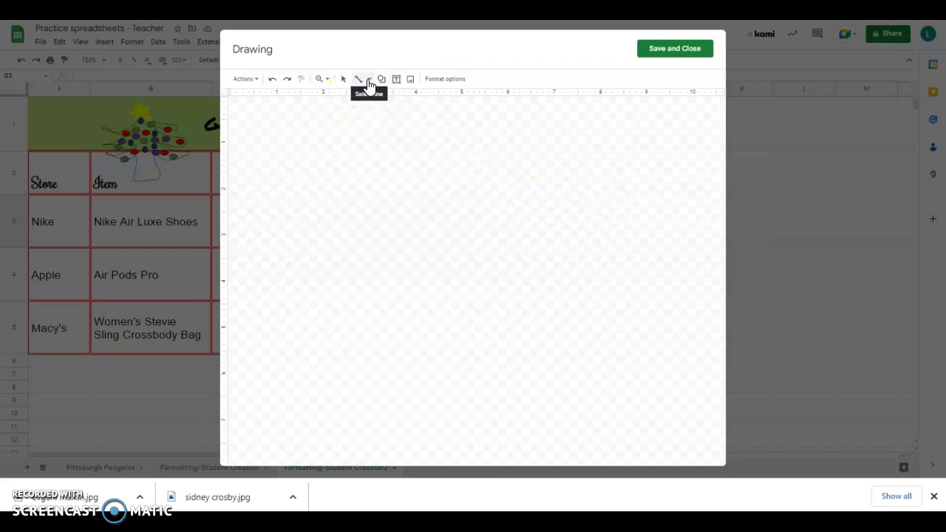
click(371, 79)
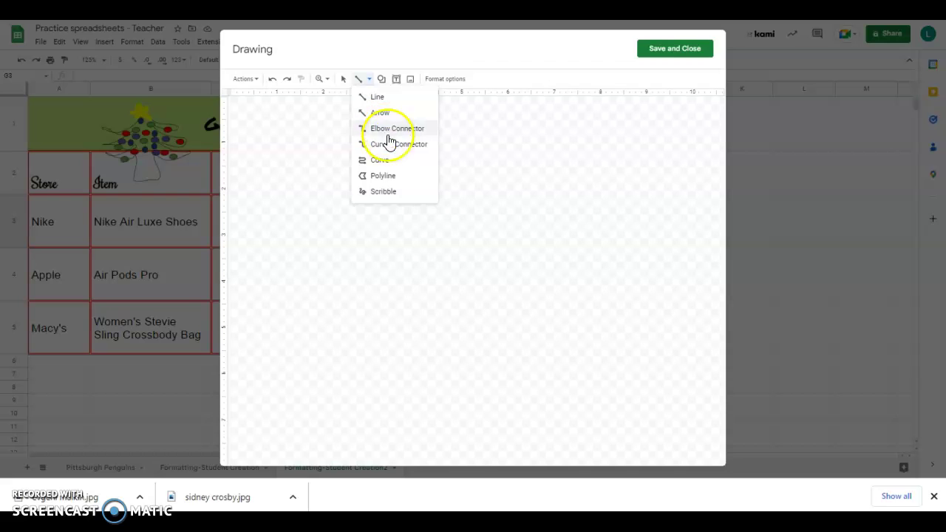
click(387, 192)
click(428, 166)
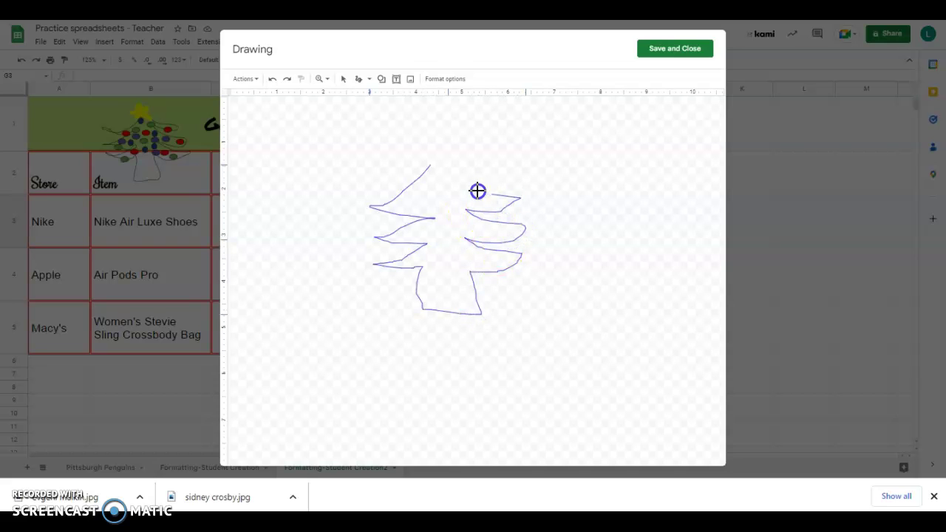
drag(430, 164, 426, 163)
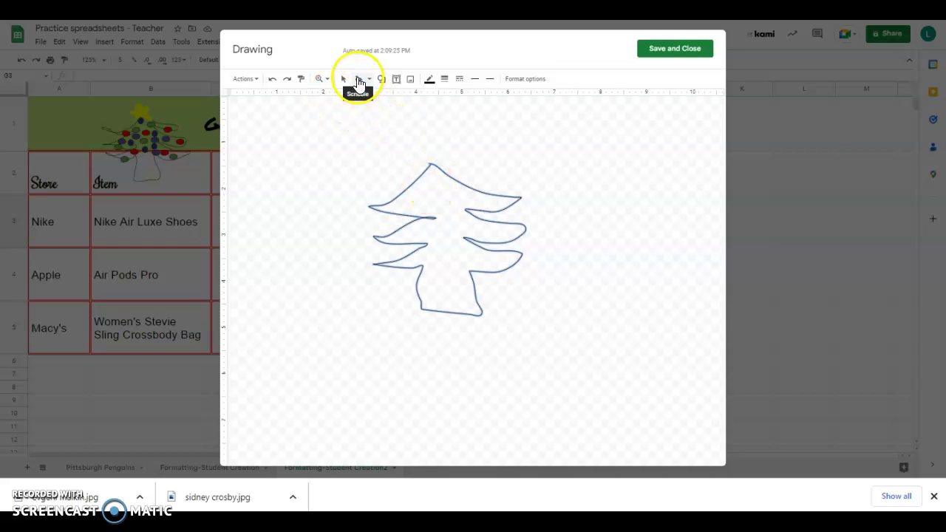
Draw a small circle ornament near the tip of the tree and fill it with magenta.
click(381, 81)
mouse_move(431, 99)
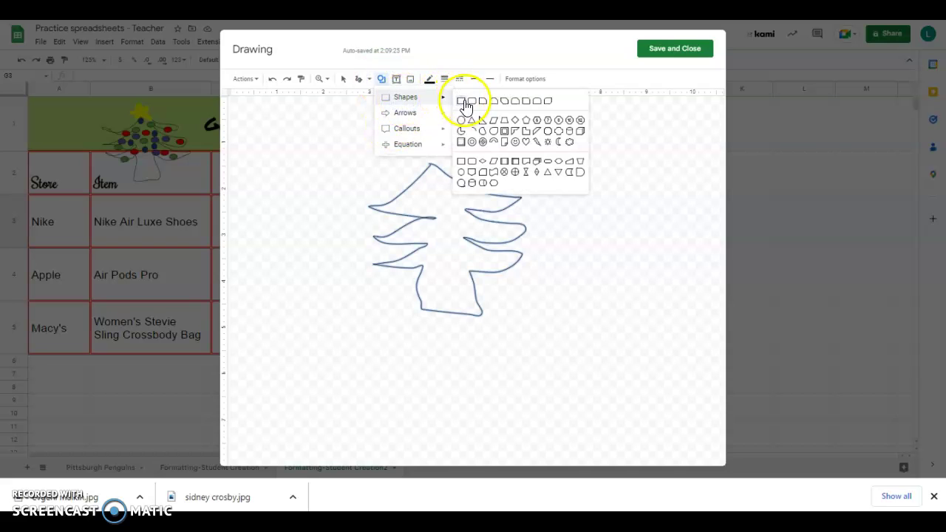
click(461, 120)
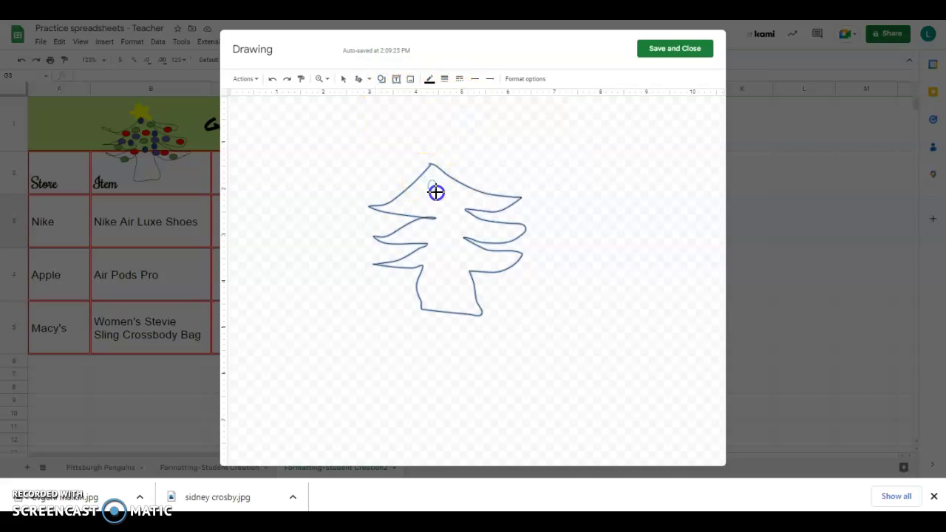
drag(439, 192, 441, 193)
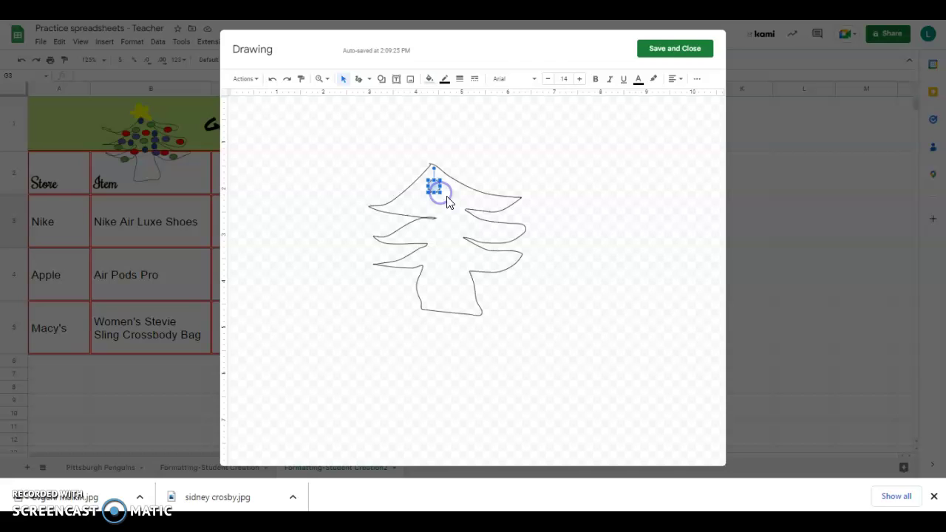
click(430, 78)
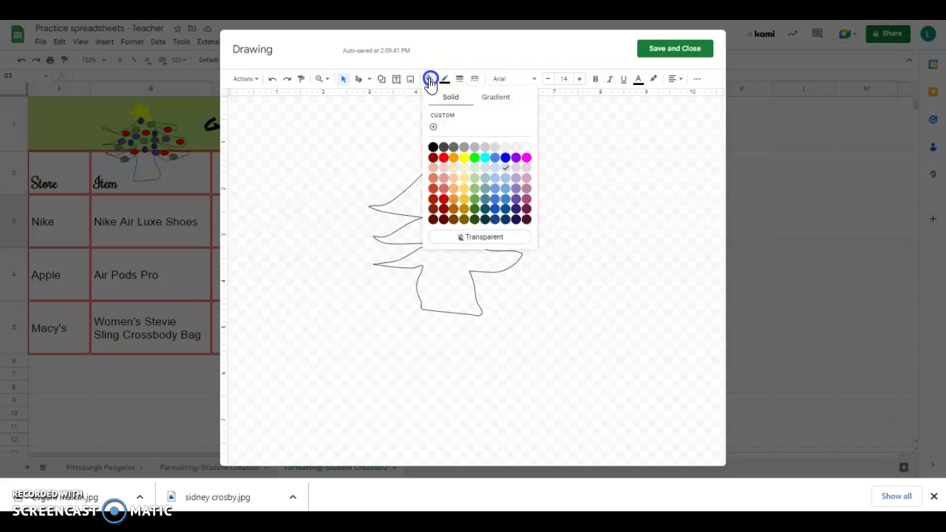
click(525, 158)
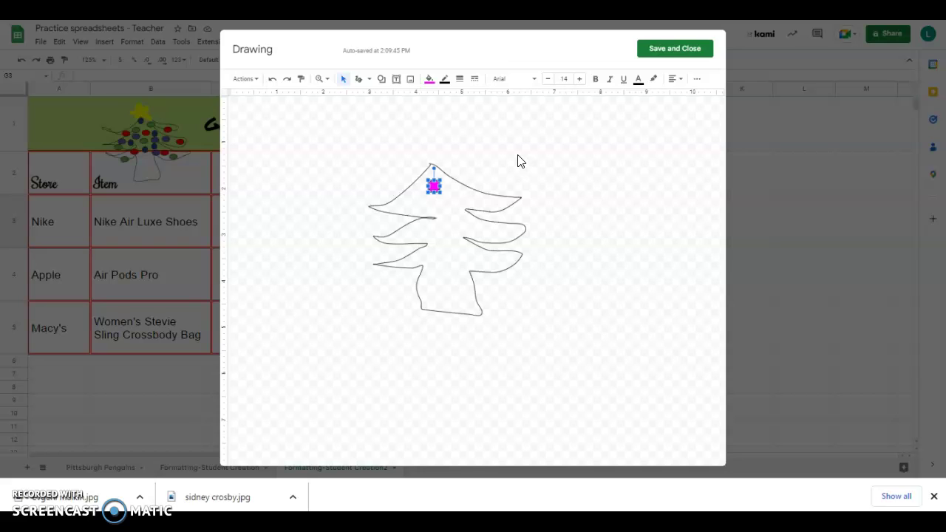
Place three copies of the magenta ornament across the middle branches of the tree and deselect them.
drag(456, 209, 415, 234)
drag(443, 192, 447, 236)
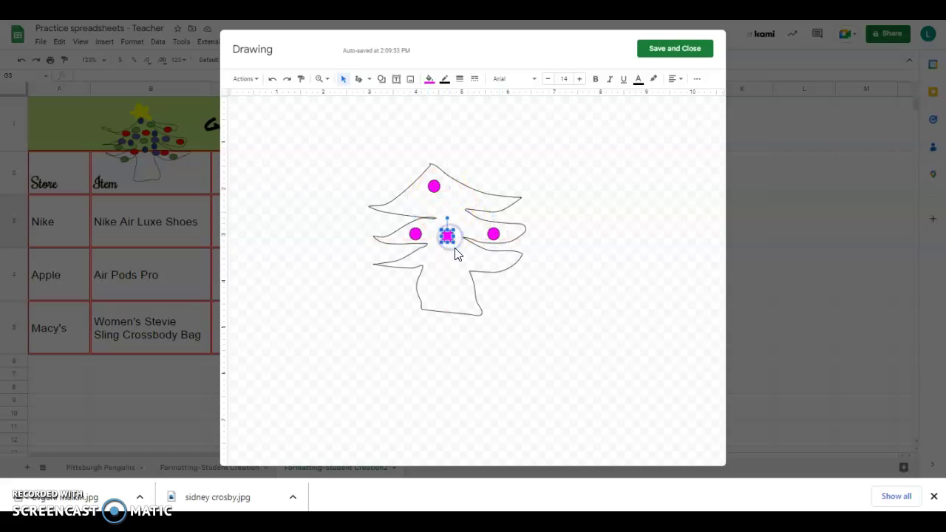
click(456, 204)
Draw a larger circle ornament on the upper branch of the tree and fill it with bright green.
click(382, 79)
click(400, 99)
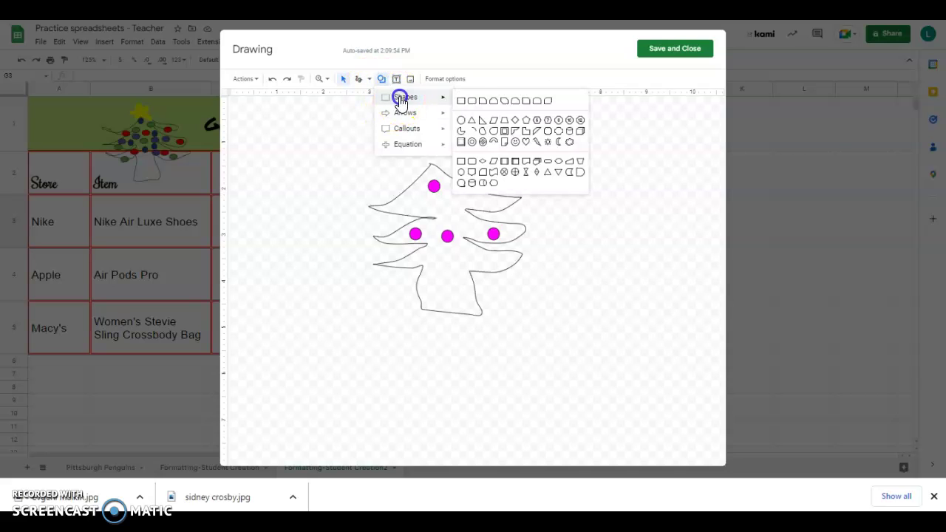
click(461, 121)
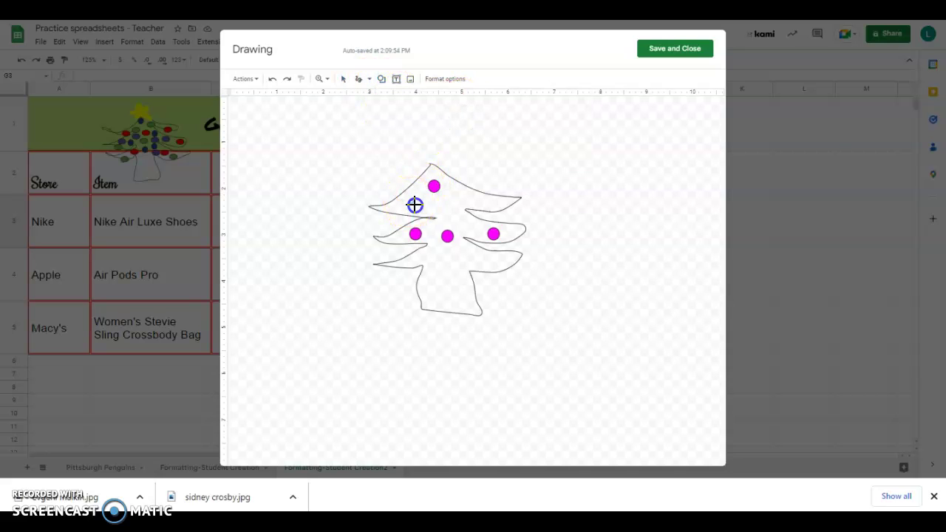
drag(427, 218, 432, 223)
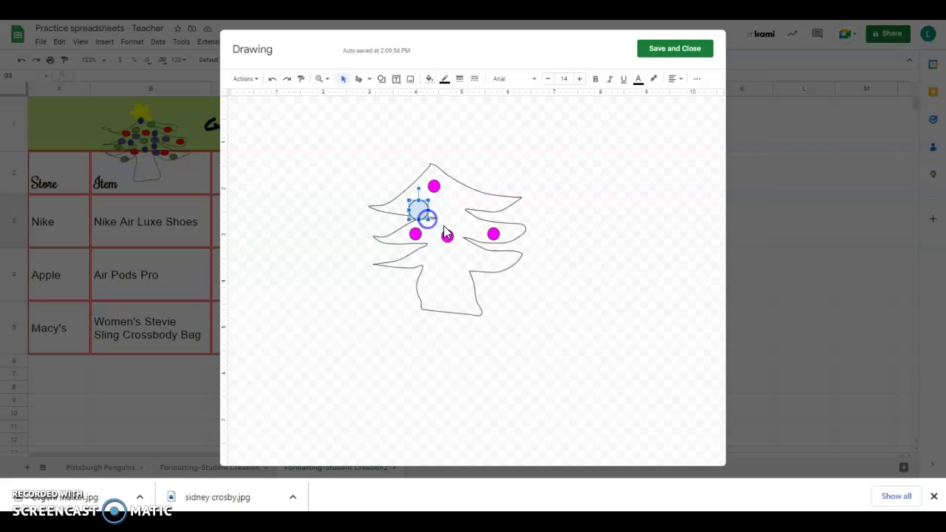
click(429, 79)
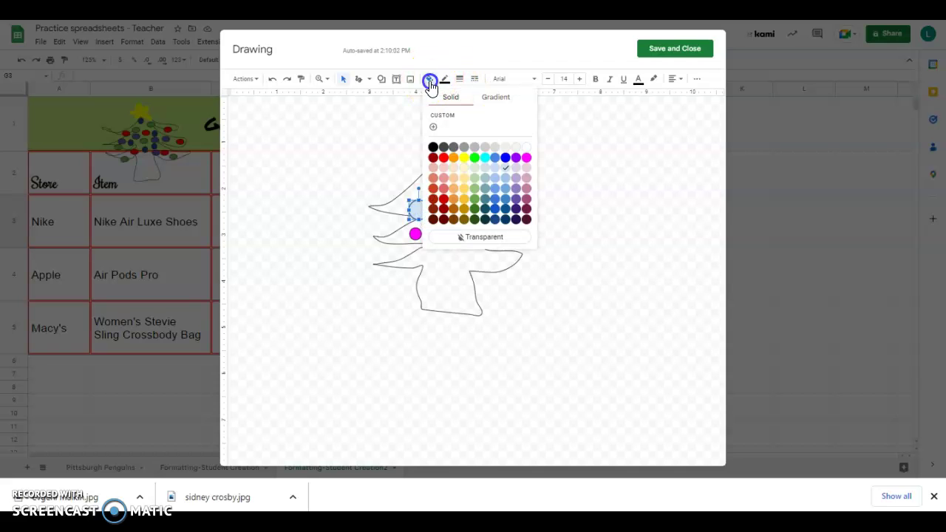
click(476, 161)
Duplicate the green ornament three times and spread the four green circles over the tree's upper and lower branches.
key(ctrl+d)
key(ctrl+d)
key(ctrl+d)
drag(444, 232, 467, 253)
drag(428, 217, 444, 219)
click(421, 216)
drag(417, 258, 412, 256)
click(446, 213)
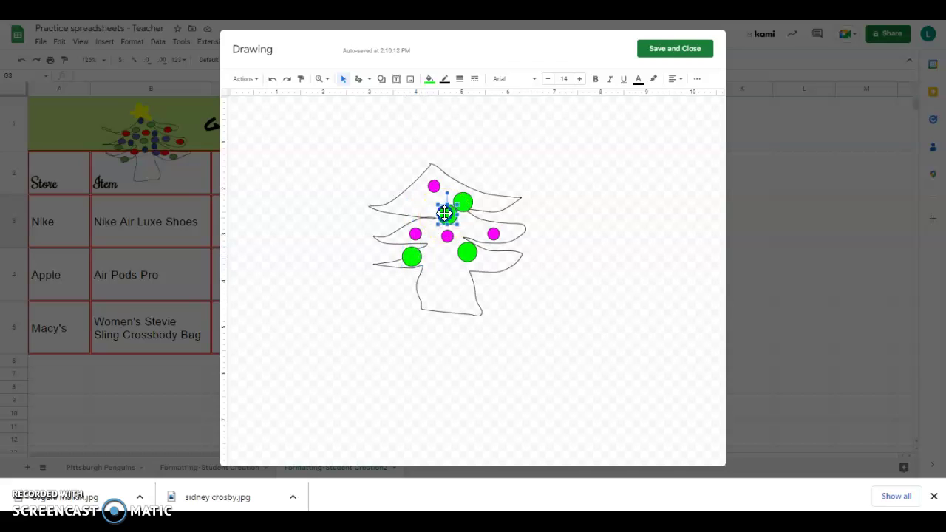
drag(397, 210, 399, 211)
drag(408, 258, 403, 267)
Draw another small circle ornament beside the treetop and fill it with orange.
click(381, 79)
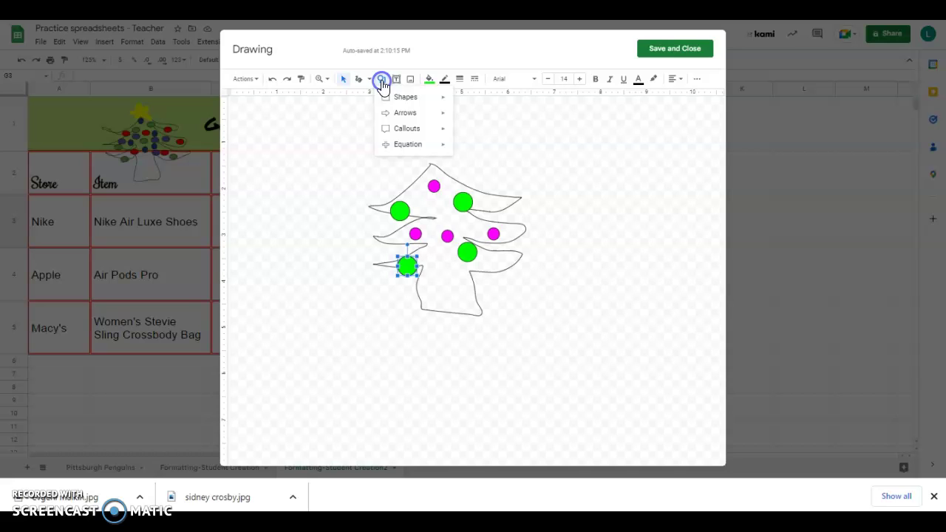
click(397, 95)
click(462, 118)
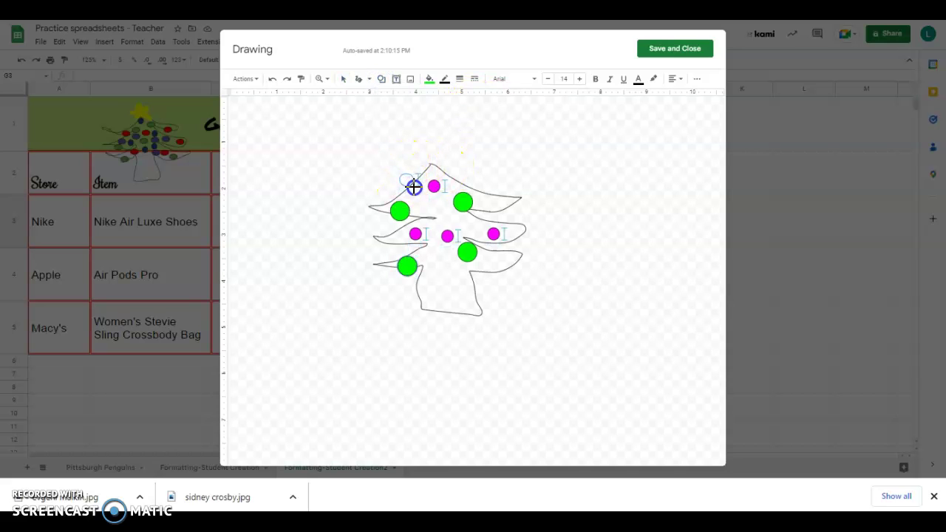
drag(414, 189, 414, 189)
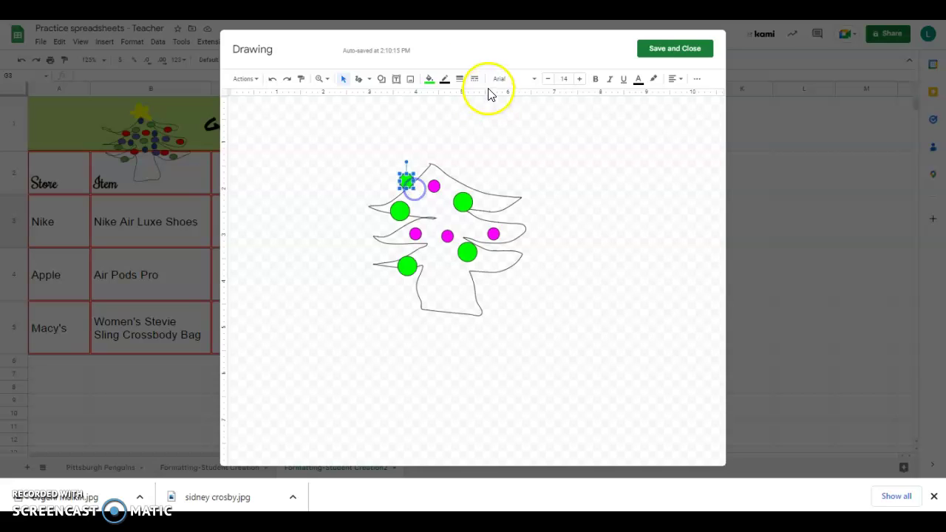
click(429, 79)
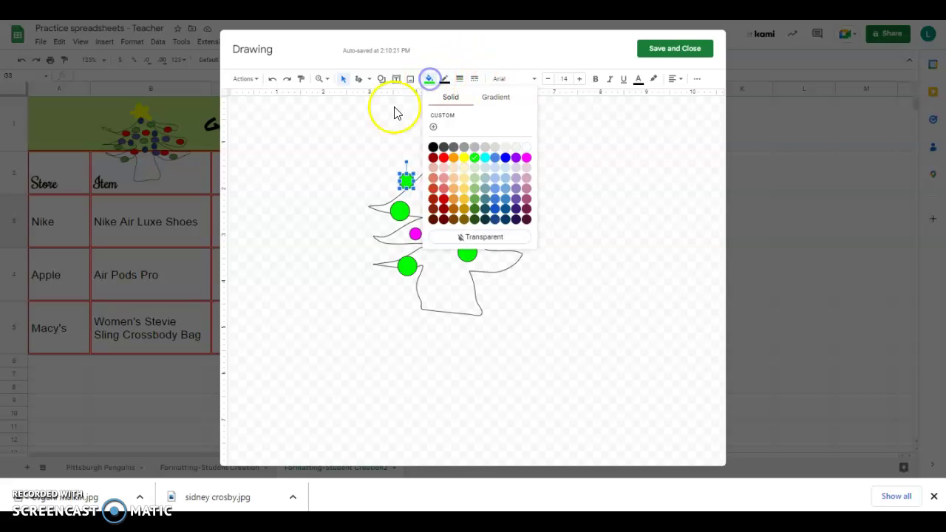
click(455, 159)
Duplicate the orange ornament three times and spread the four orange circles over the tree's branches.
key(ctrl+d)
key(ctrl+d)
key(ctrl+d)
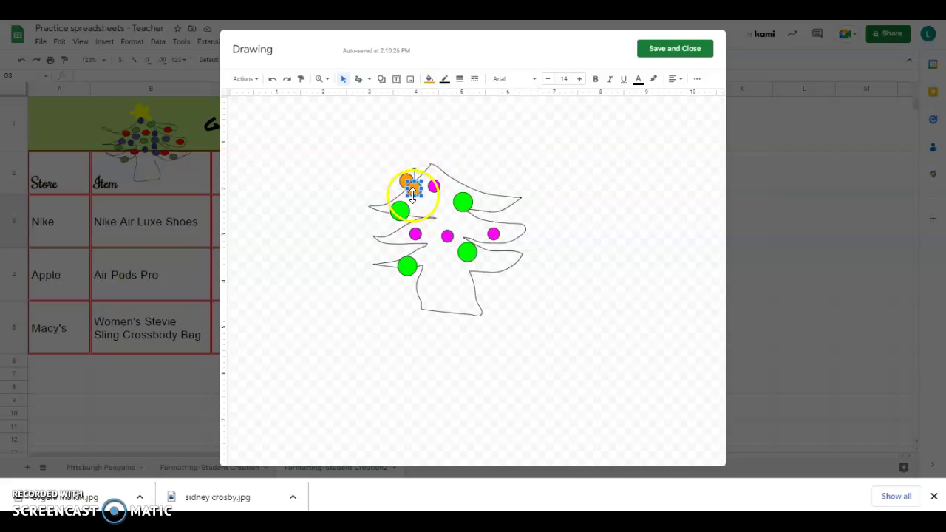
drag(433, 208, 432, 256)
drag(421, 197, 426, 215)
drag(406, 181, 441, 201)
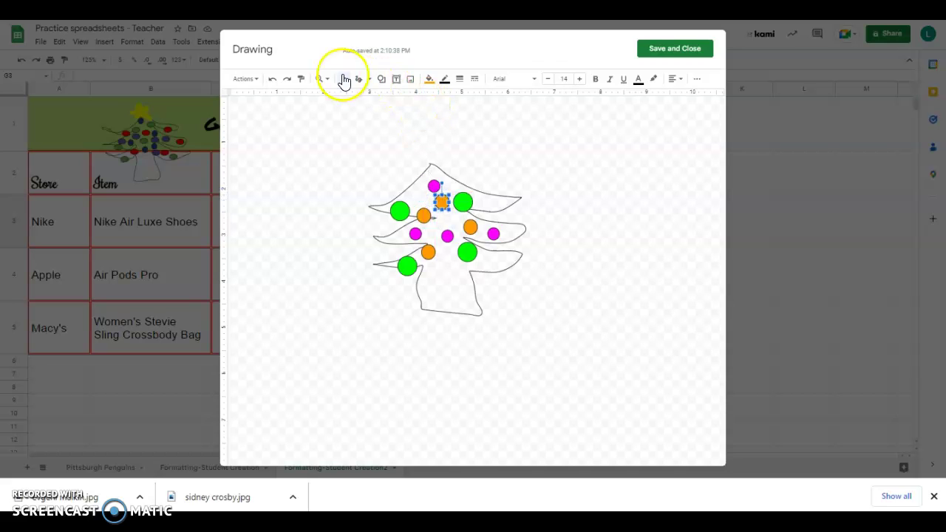
Draw a five-point star shape over the tip of the Christmas tree.
click(384, 79)
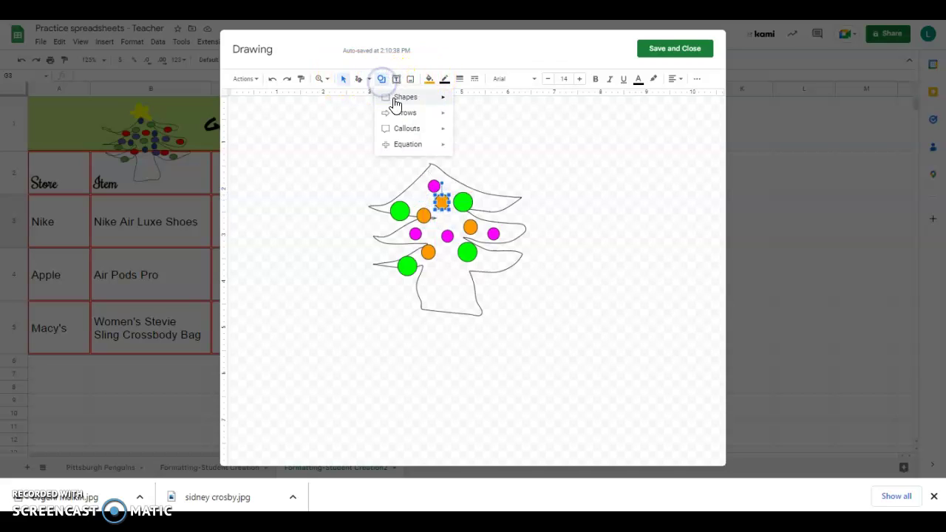
mouse_move(394, 104)
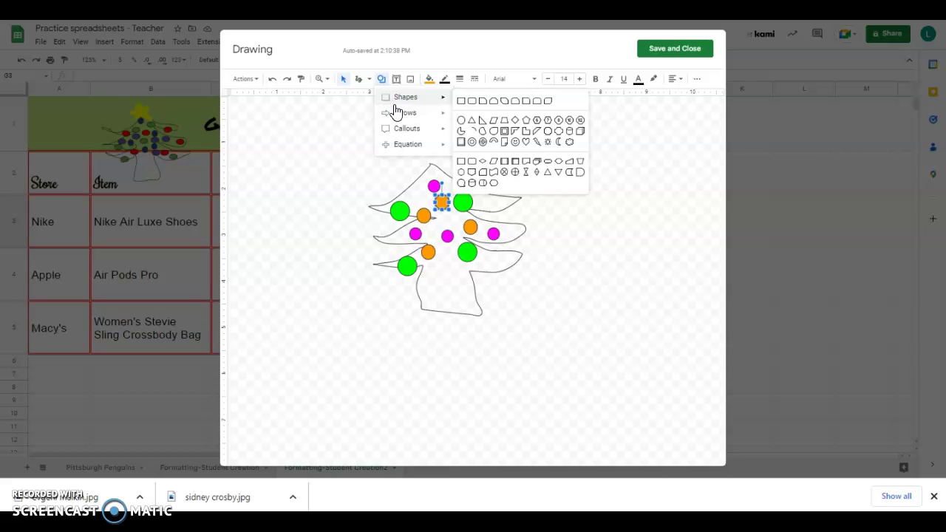
click(399, 114)
mouse_move(401, 130)
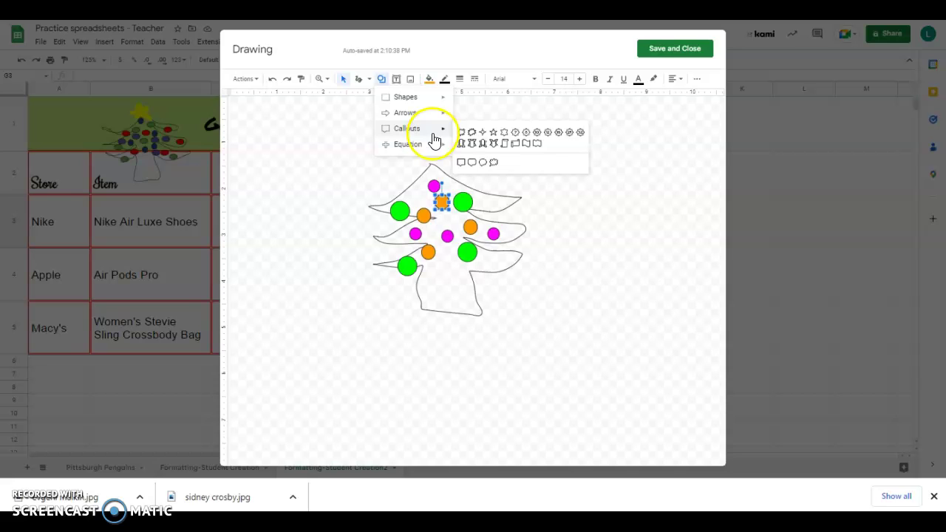
click(494, 139)
drag(411, 150, 459, 185)
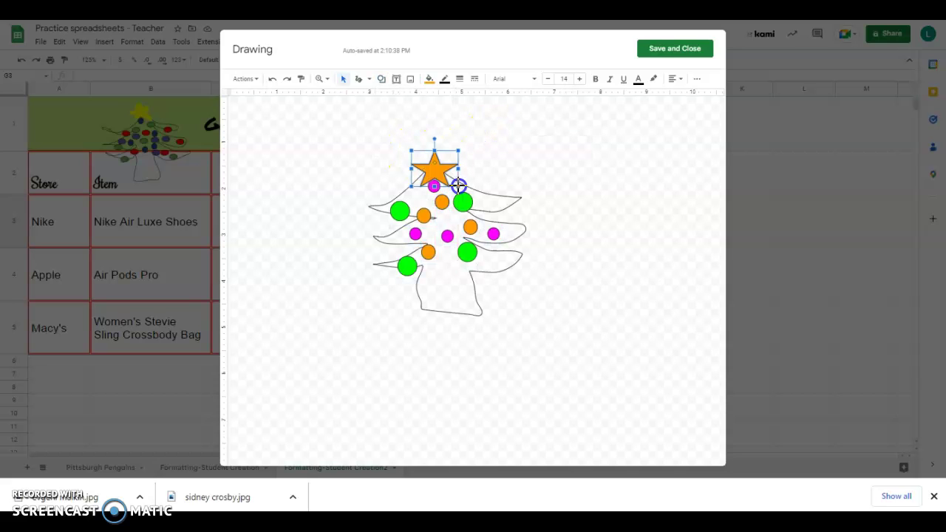
Give the treetop star a yellow fill and a yellow outline, and deselect it.
click(430, 80)
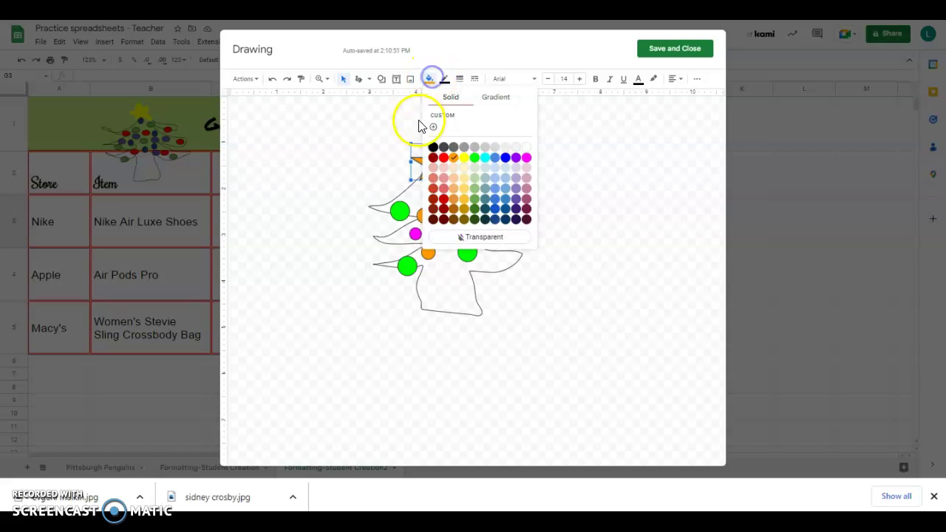
click(459, 158)
click(446, 79)
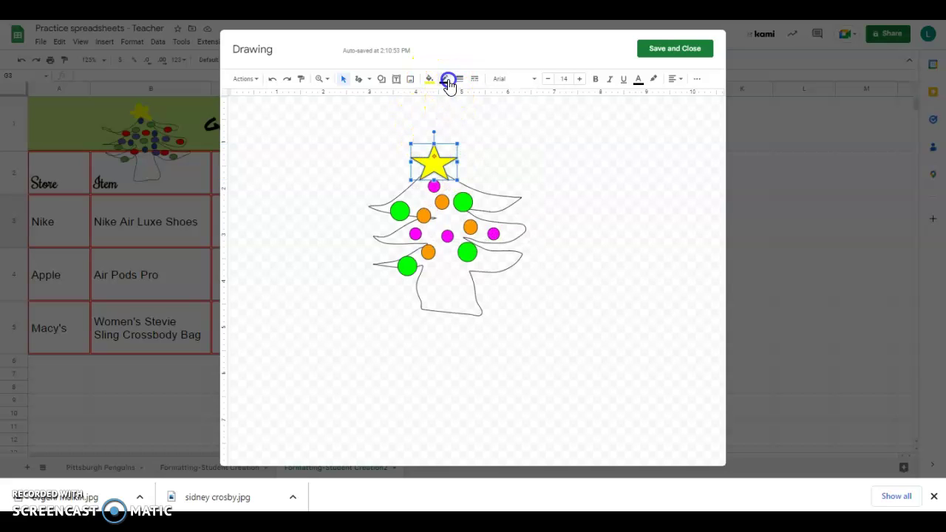
click(480, 140)
click(578, 248)
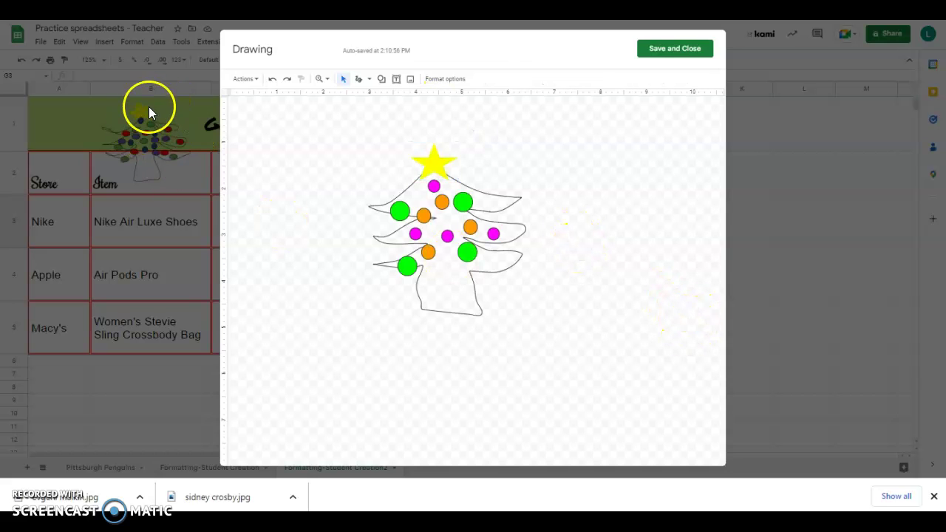
click(369, 81)
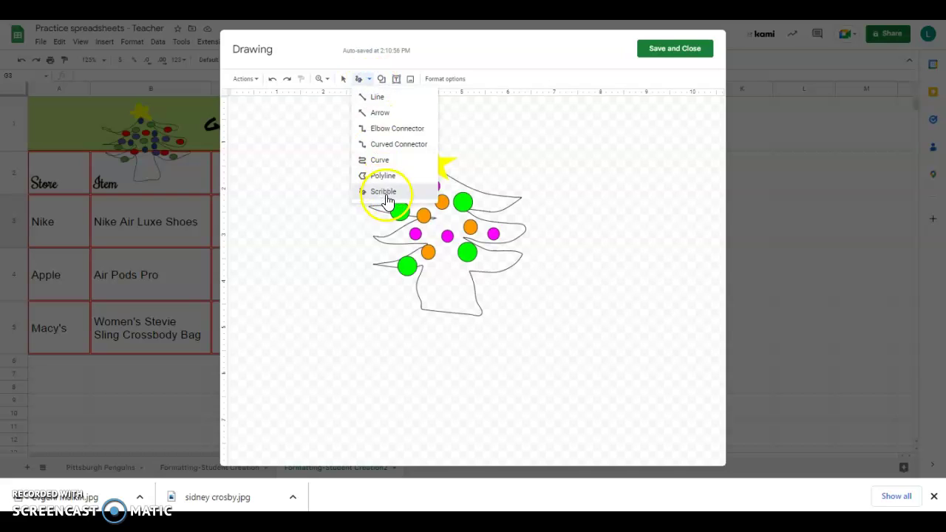
click(386, 190)
click(359, 79)
click(358, 80)
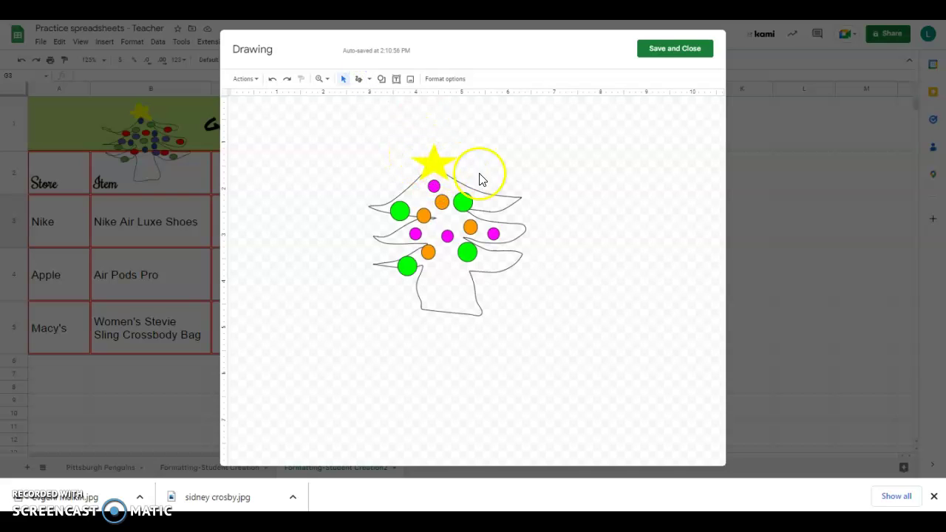
click(438, 164)
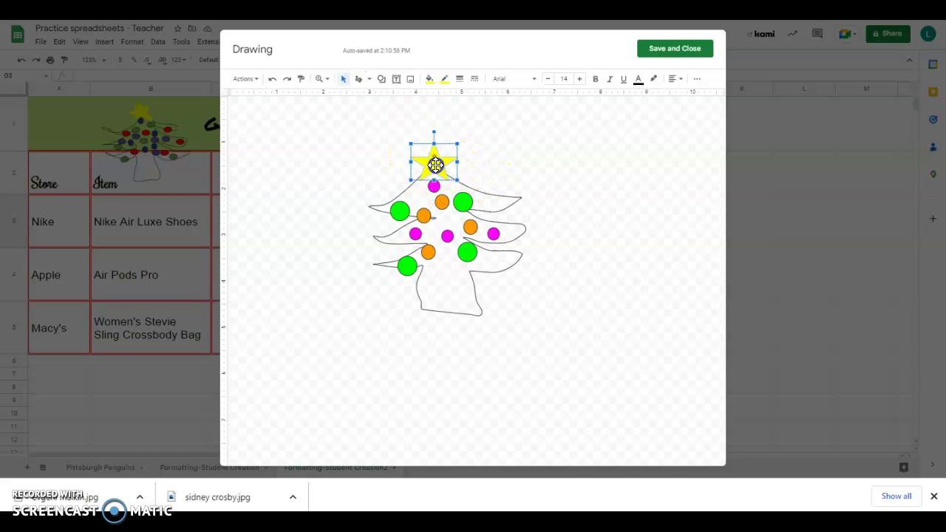
Save and close the drawing, and shrink the inserted tree beside the table to about half its size.
click(671, 50)
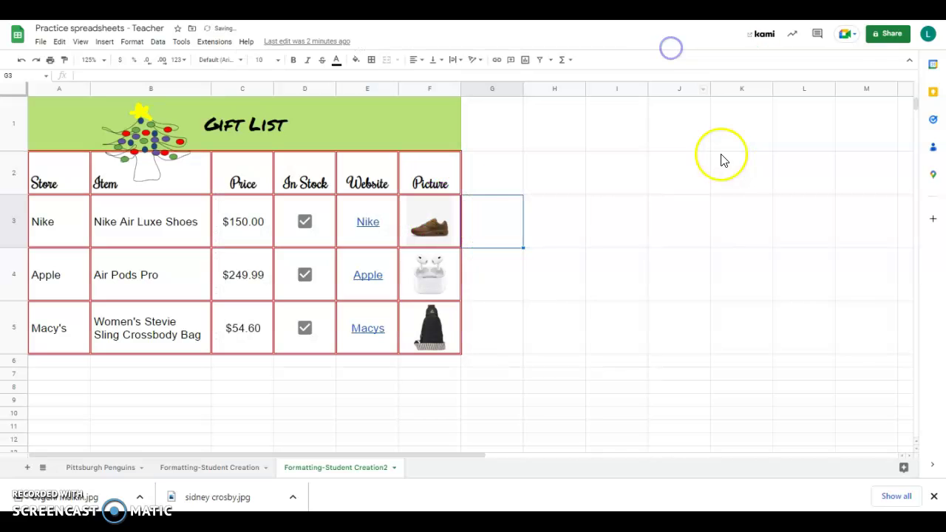
click(569, 377)
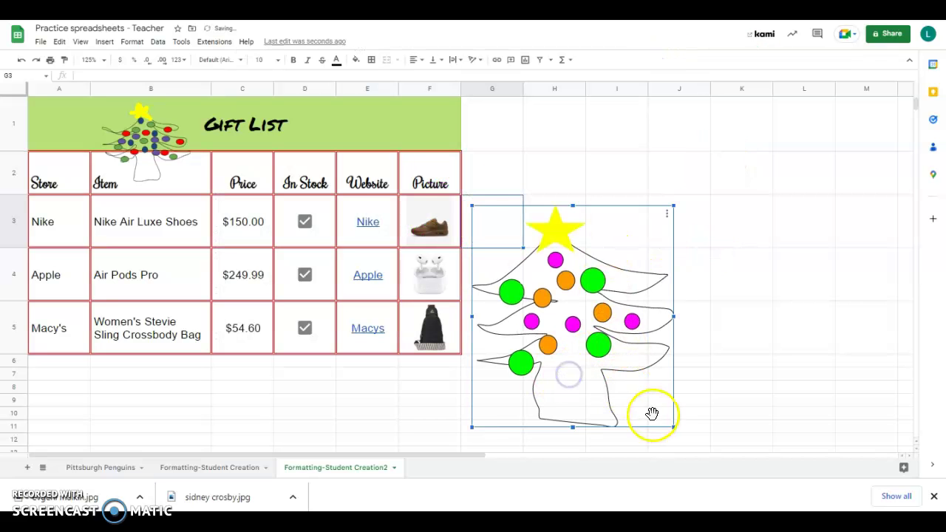
drag(672, 425, 559, 317)
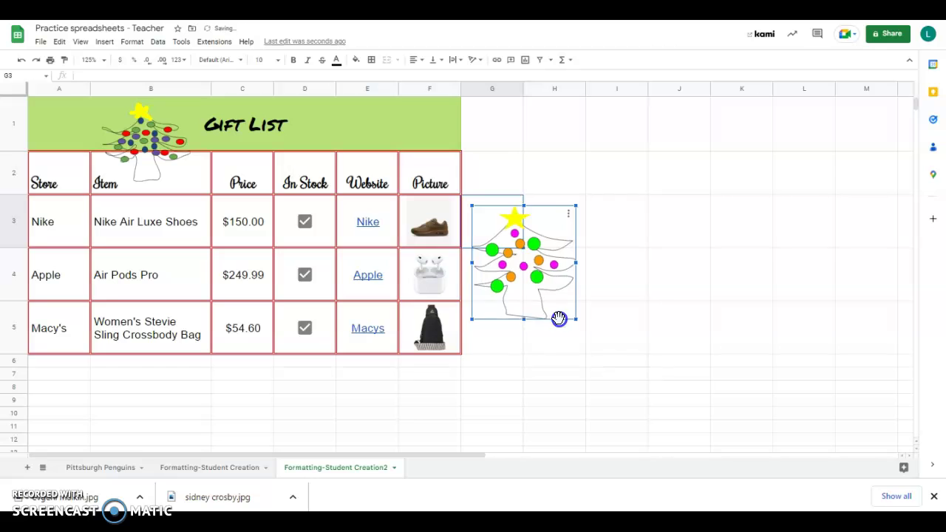
Move the new tree drawing into the green header row and shrink it further to fit just after the Gift List title.
drag(486, 274, 411, 184)
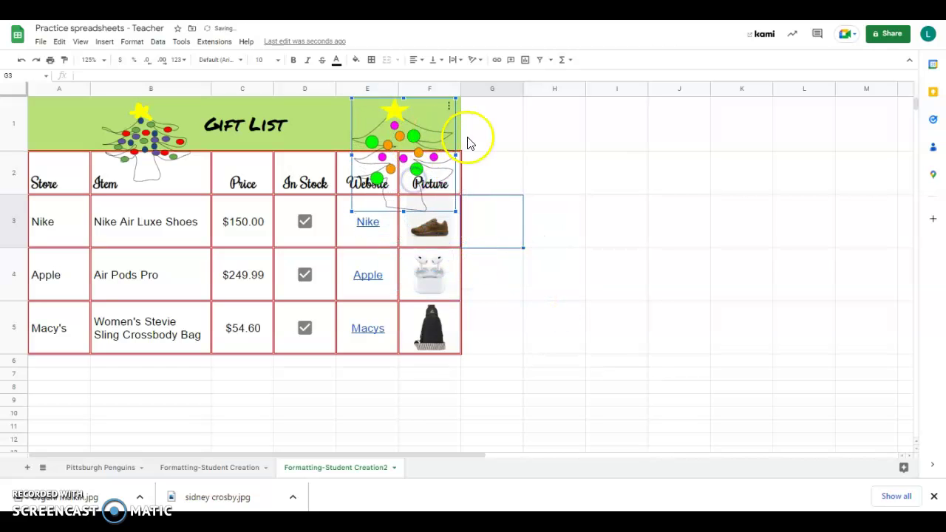
mouse_move(456, 211)
mouse_down()
mouse_move(399, 151)
mouse_move(333, 135)
mouse_move(320, 148)
mouse_up()
click(154, 141)
click(334, 141)
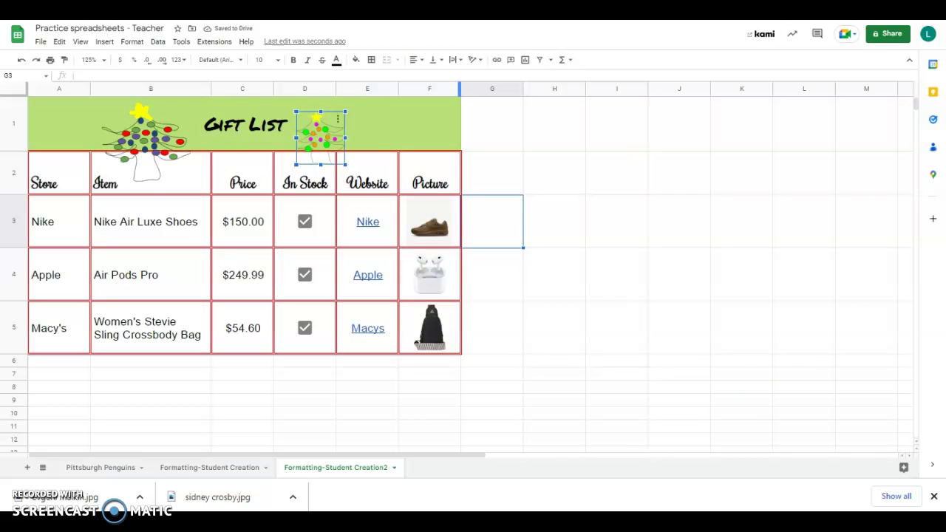